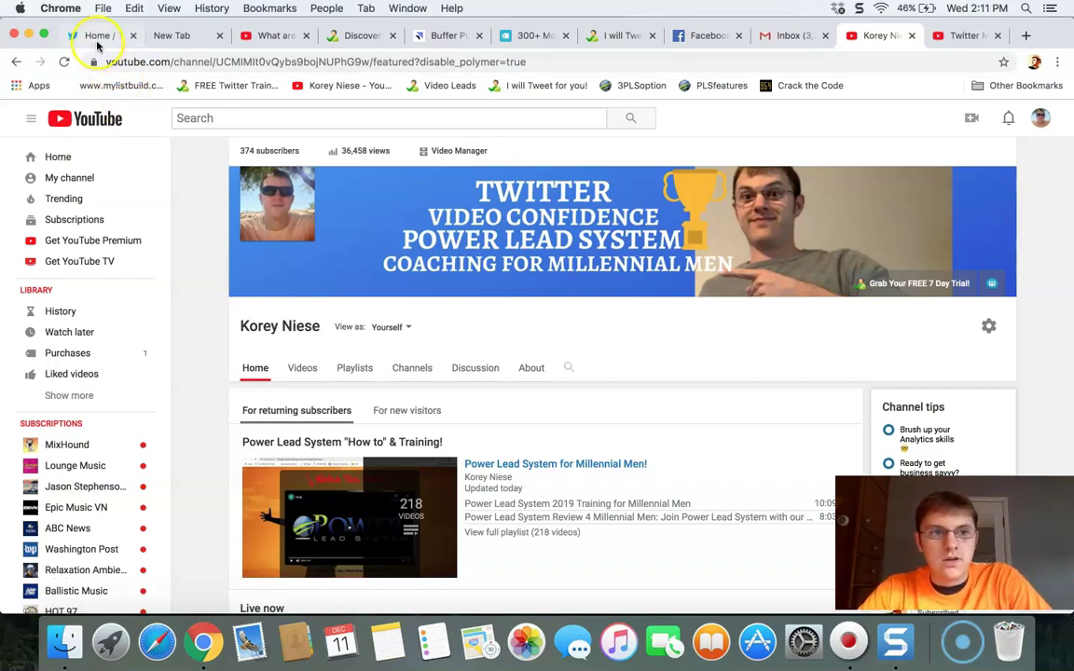
Check the Twitter and Power Lead System video tabs, then return to the channel page in full screen.
{"action": "left_click", "coordinate": [96, 36]}
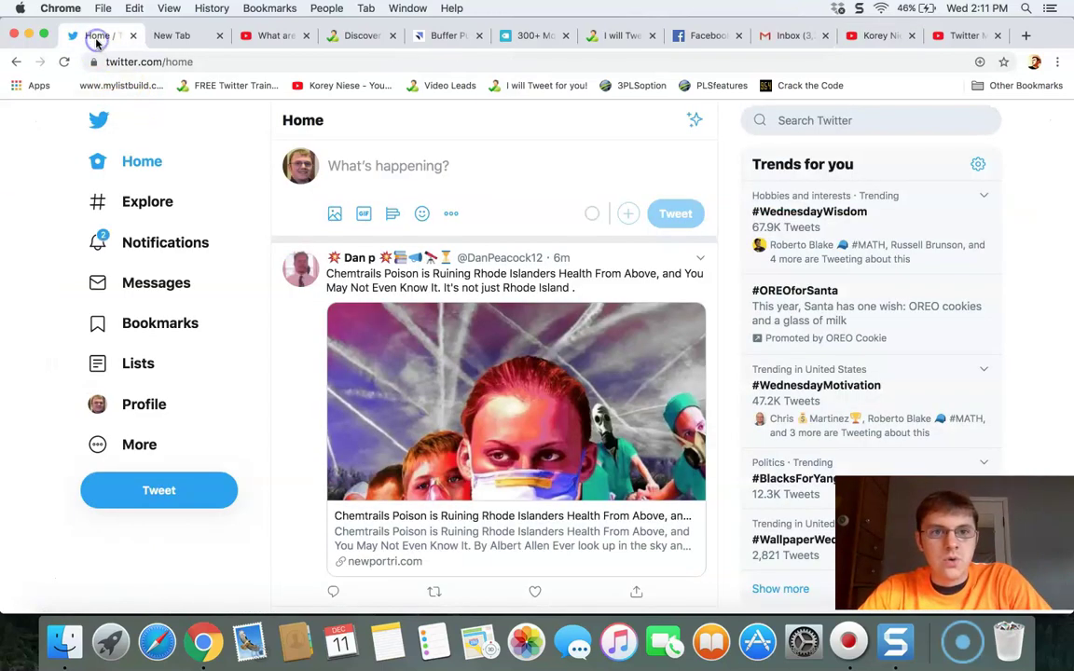
{"action": "left_click", "coordinate": [271, 37]}
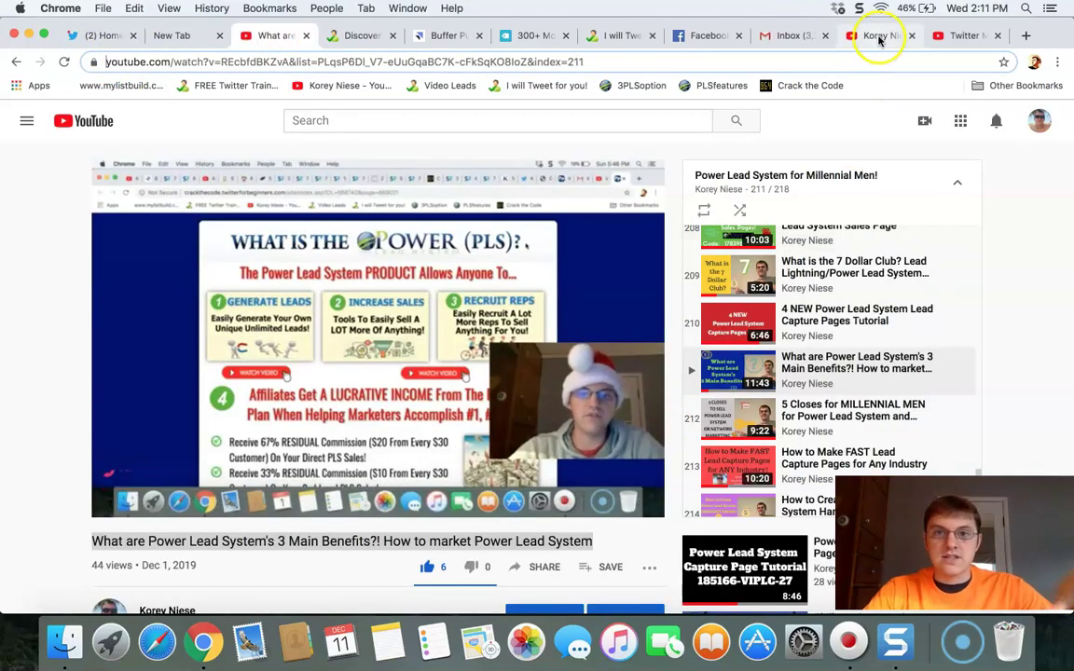
{"action": "left_click", "coordinate": [880, 37]}
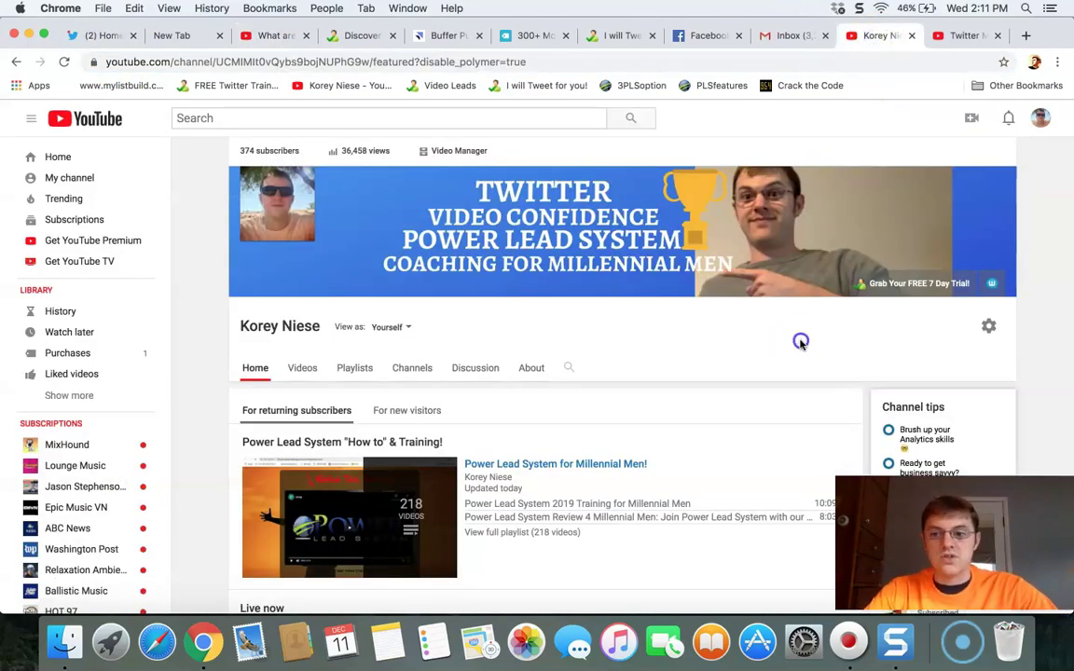
{"action": "scroll", "coordinate": [800, 344], "scroll_direction": "down", "scroll_amount": 3}
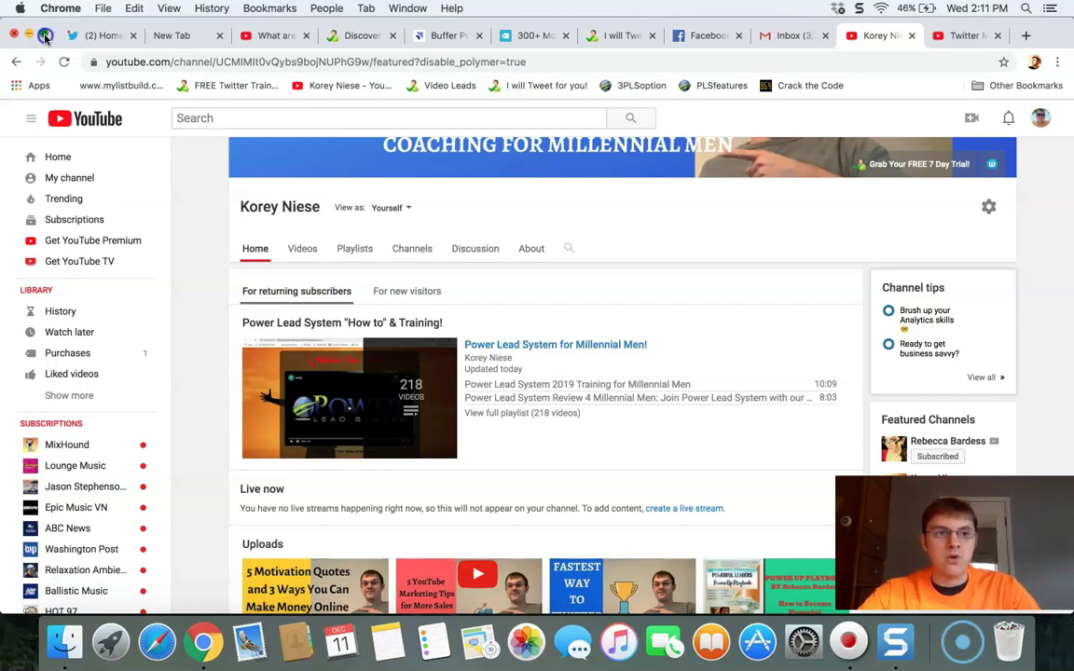
{"action": "left_click", "coordinate": [44, 35]}
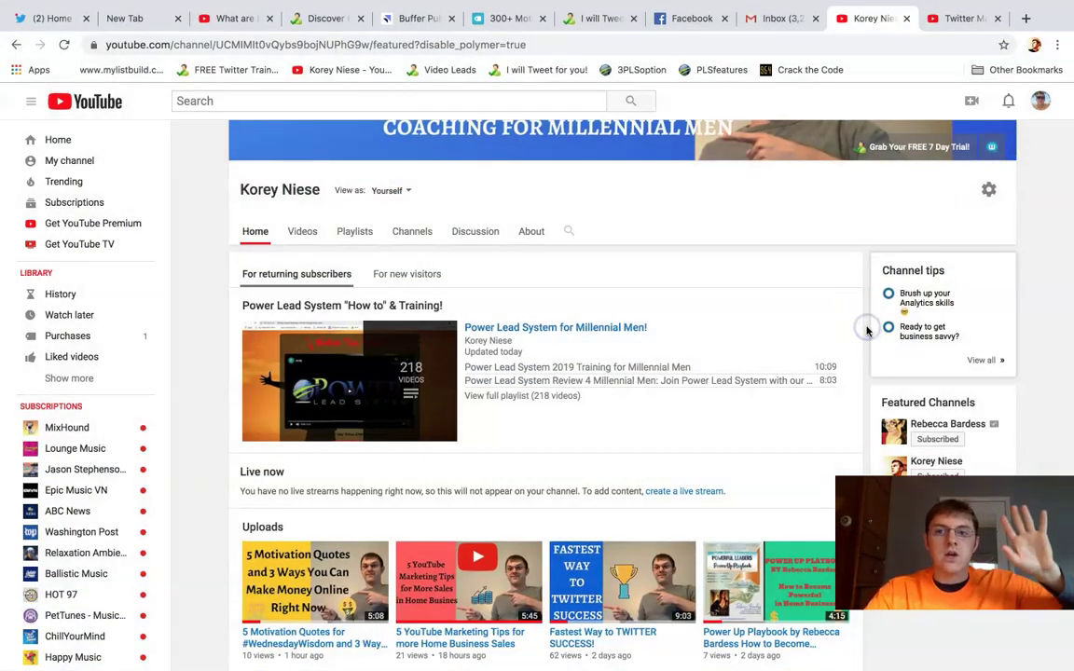
{"action": "scroll", "coordinate": [867, 330], "scroll_direction": "up", "scroll_amount": 3}
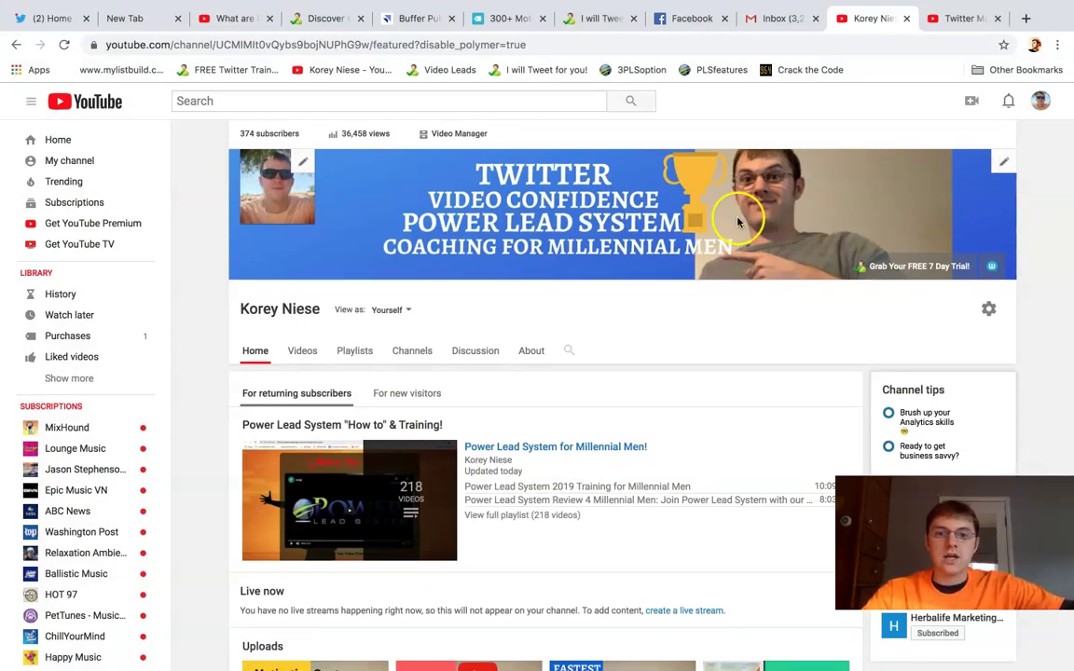
Open the channel's videos grid in the classic Customize Channel view, then return to the Home tab.
{"action": "left_click", "coordinate": [313, 72]}
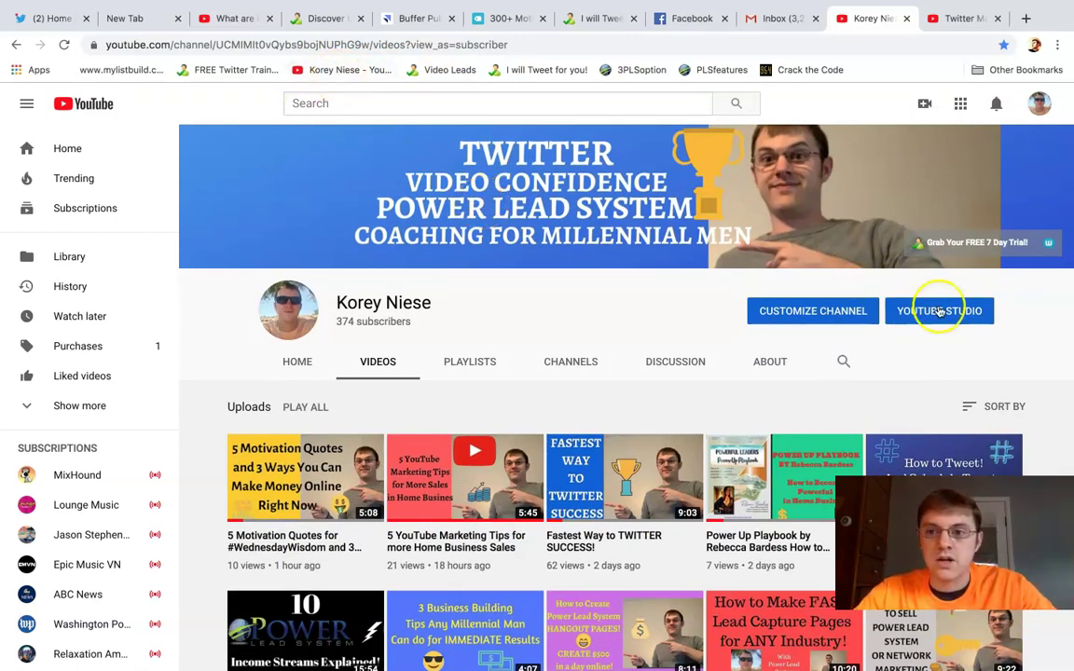
{"action": "left_click", "coordinate": [829, 320]}
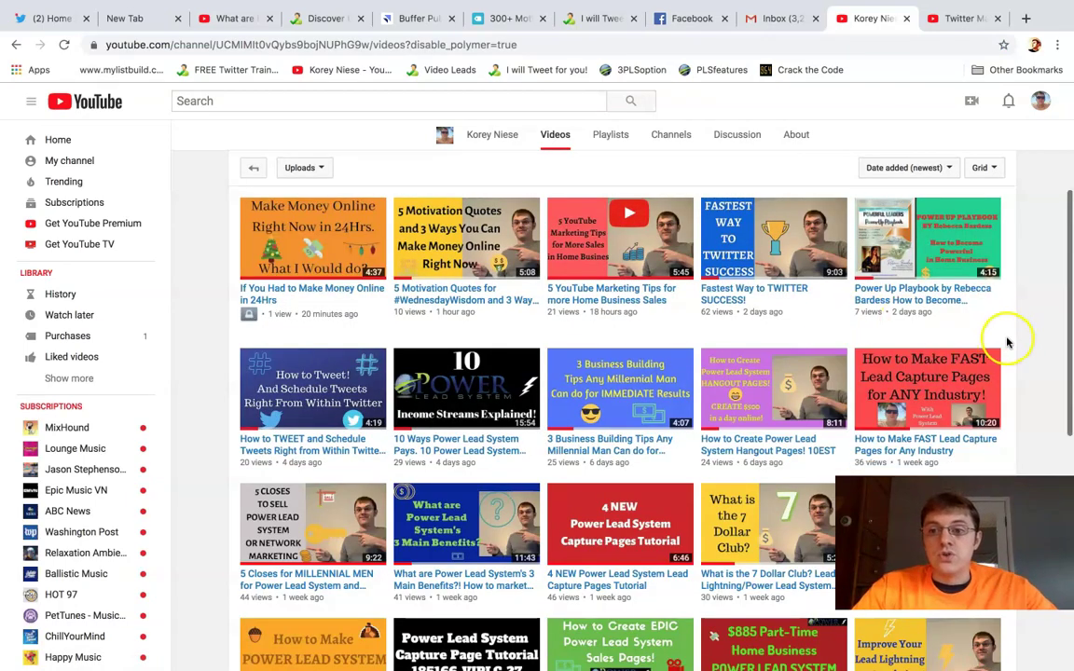
{"action": "left_click", "coordinate": [1016, 341]}
{"action": "scroll", "coordinate": [1015, 341], "scroll_direction": "up", "scroll_amount": 3}
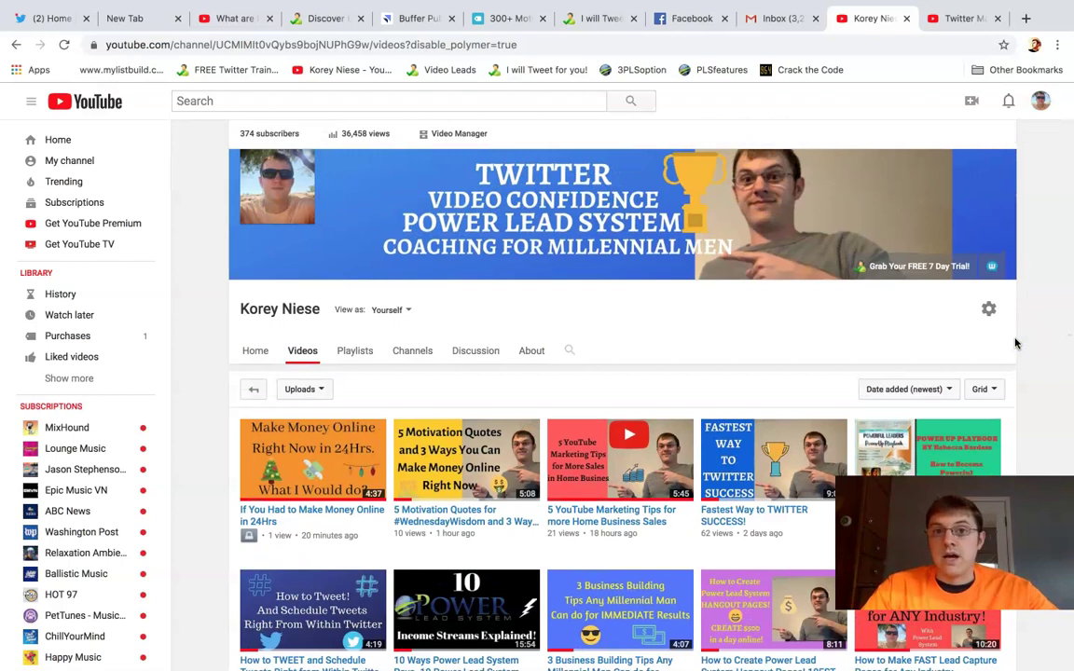
{"action": "left_click", "coordinate": [257, 352]}
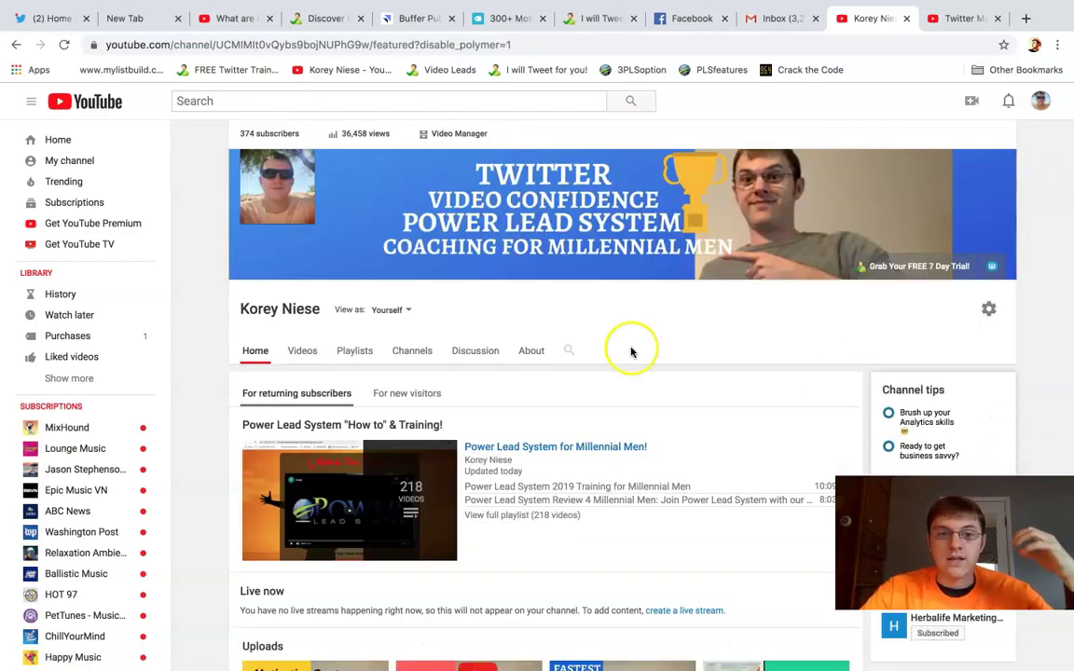
Preview Home as a returning subscriber and highlight the Power Lead System "How to" & Training! title.
{"action": "left_click", "coordinate": [399, 312]}
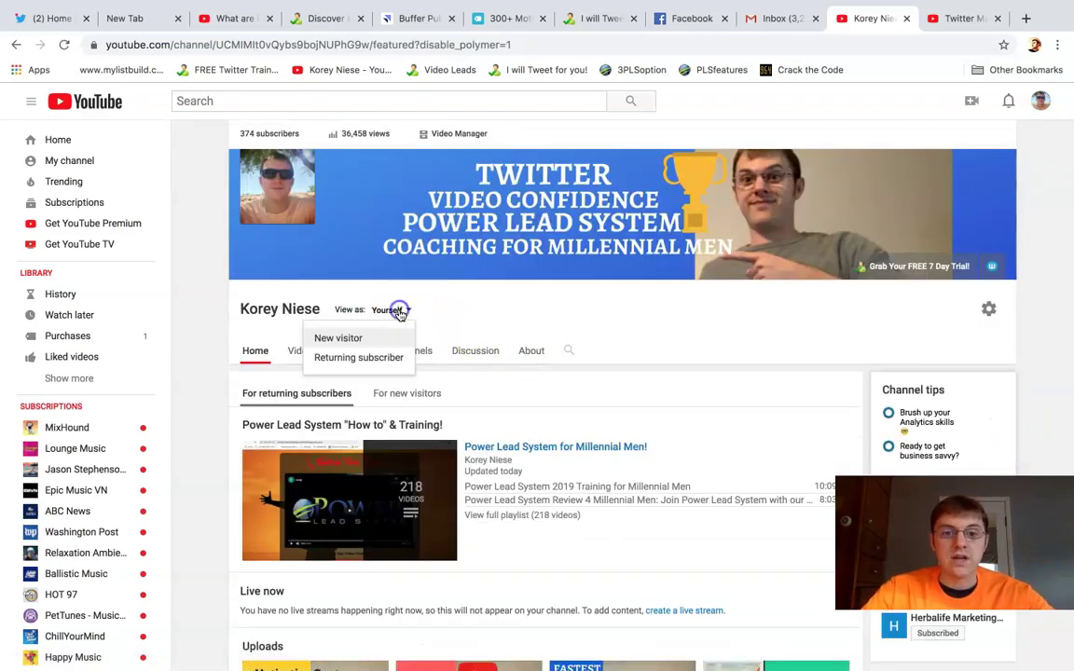
{"action": "left_click", "coordinate": [360, 360]}
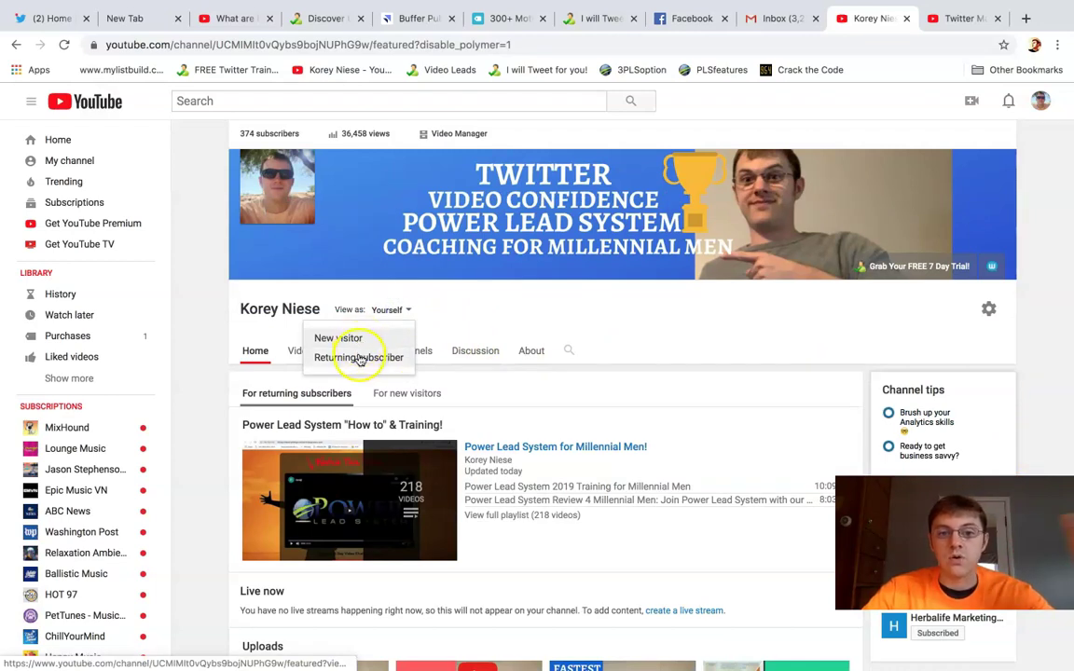
{"action": "left_click", "coordinate": [1038, 350]}
{"action": "scroll", "coordinate": [1039, 352], "scroll_direction": "down", "scroll_amount": 1}
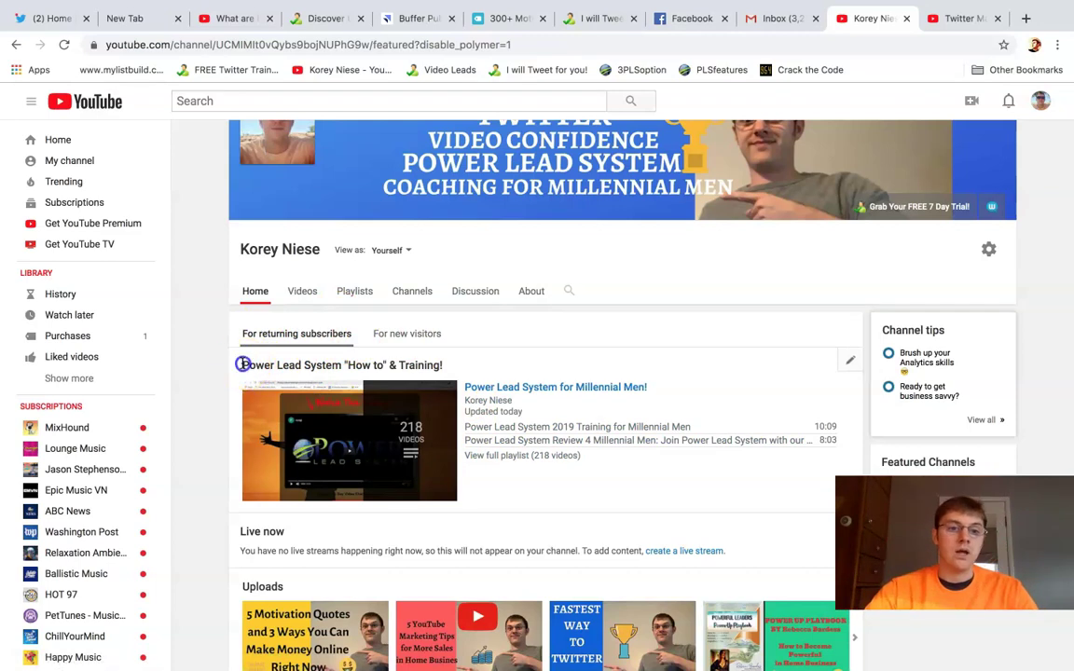
{"action": "left_click_drag", "start_coordinate": [242, 364], "coordinate": [469, 370]}
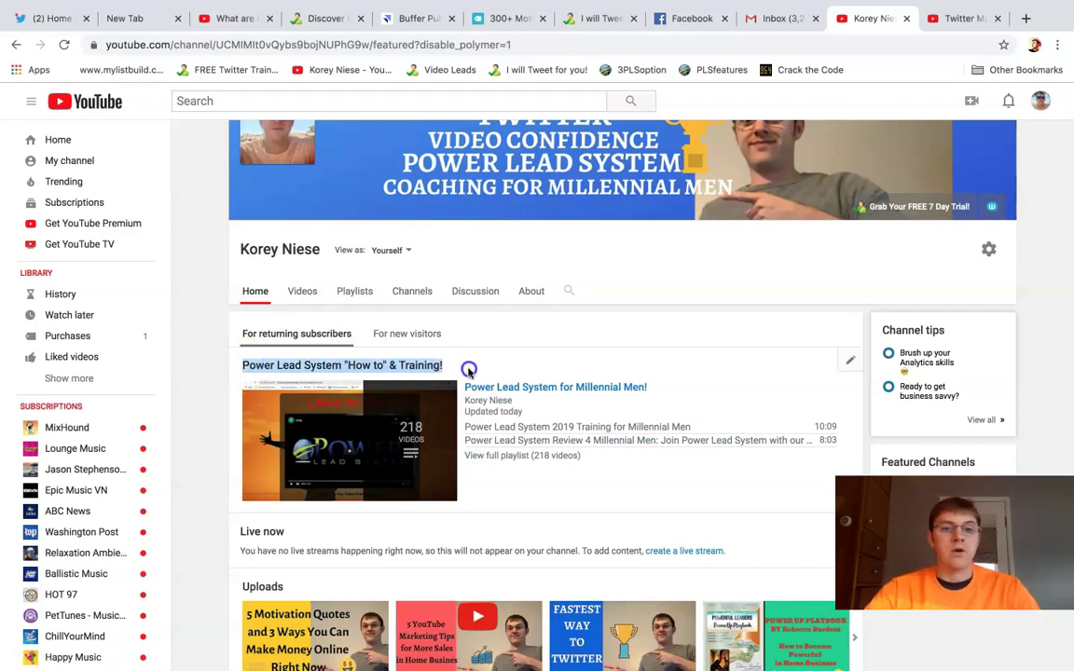
Switch the channel Home to the new-visitors view and check the current date and time.
{"action": "left_click", "coordinate": [426, 336]}
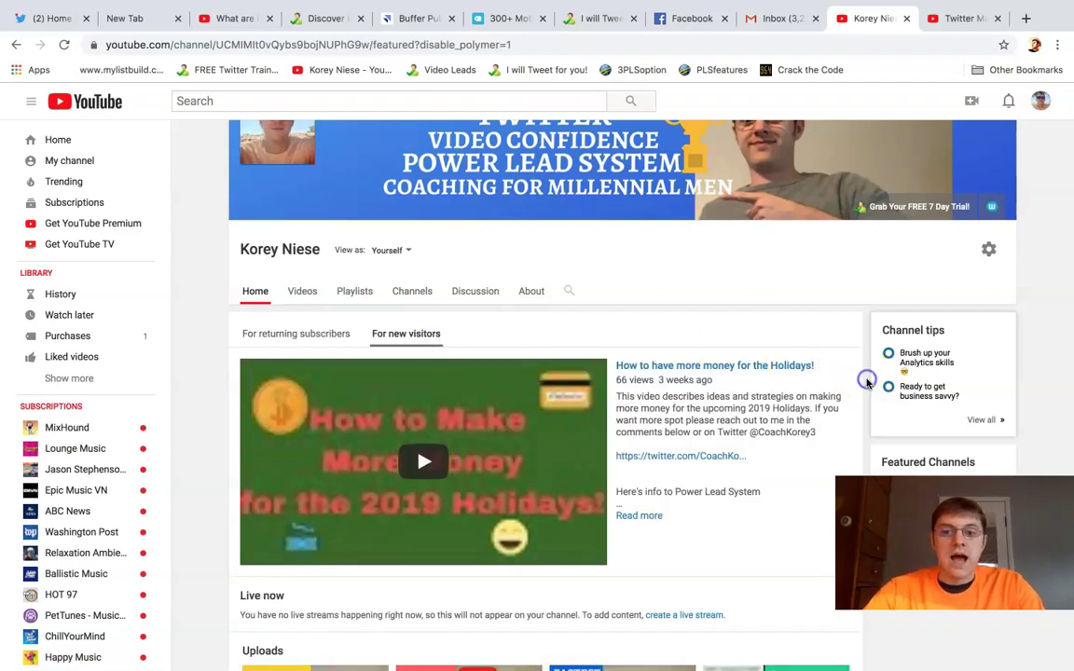
{"action": "scroll", "coordinate": [867, 382], "scroll_direction": "down", "scroll_amount": 1}
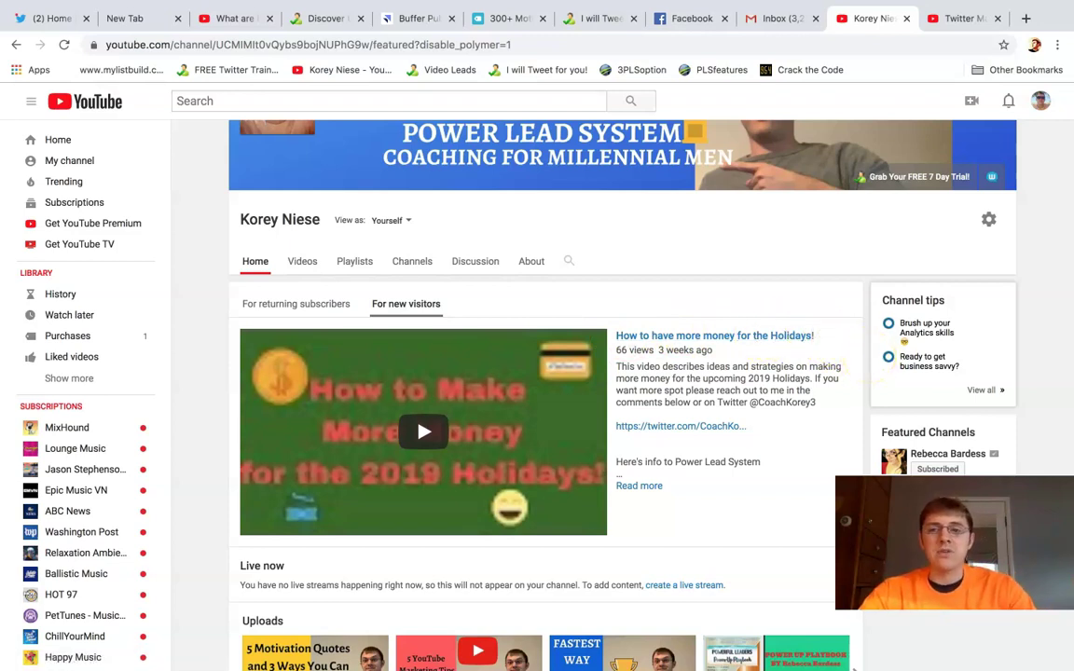
{"action": "left_click", "coordinate": [966, 8]}
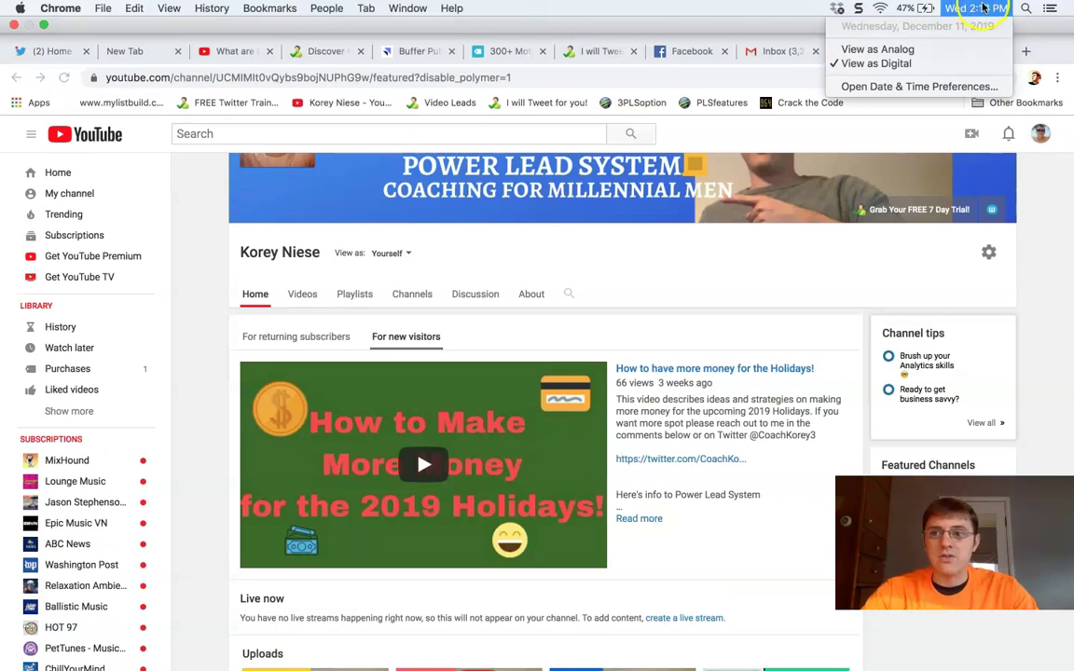
{"action": "left_click", "coordinate": [1003, 12]}
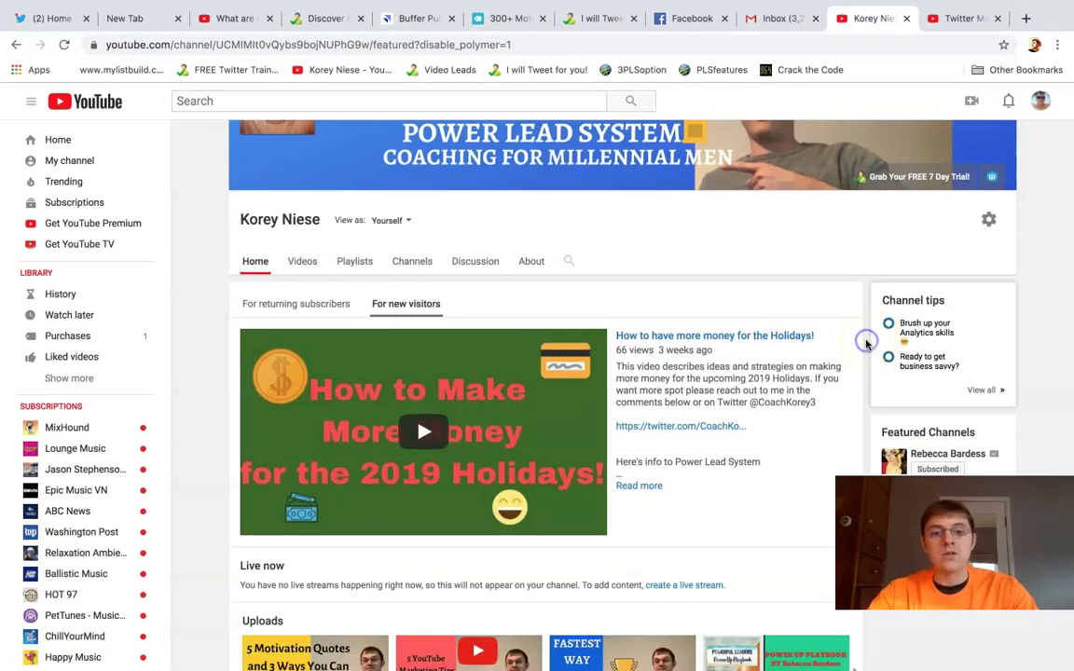
{"action": "scroll", "coordinate": [865, 342], "scroll_direction": "down", "scroll_amount": 1}
{"action": "left_click", "coordinate": [421, 410]}
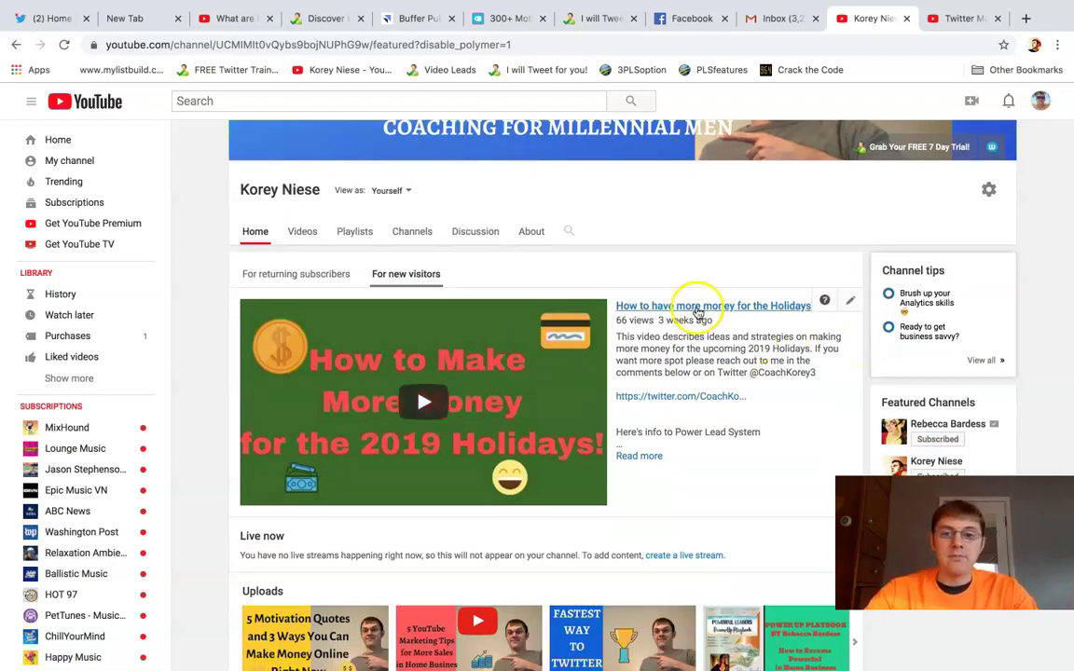
{"action": "scroll", "coordinate": [865, 436], "scroll_direction": "down", "scroll_amount": 3}
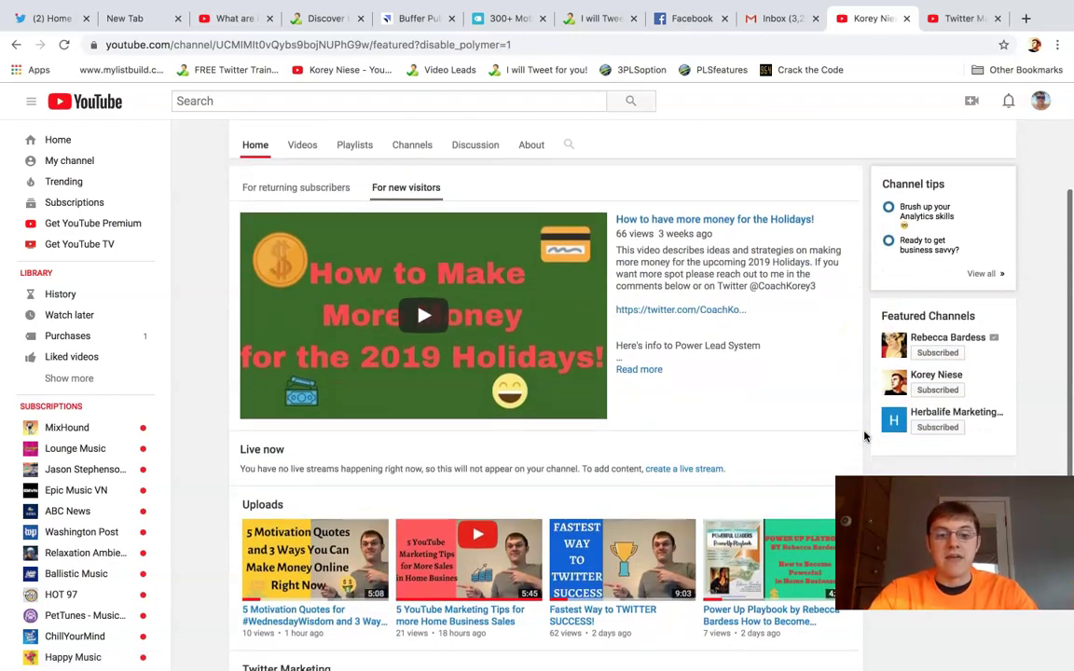
{"action": "scroll", "coordinate": [864, 437], "scroll_direction": "down", "scroll_amount": 4}
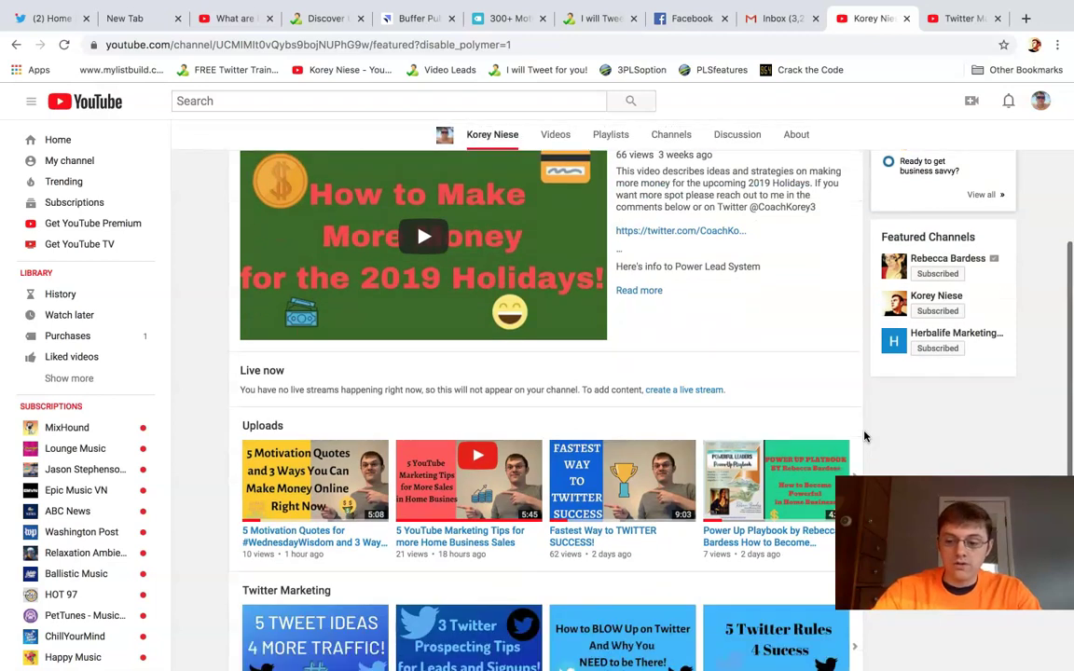
{"action": "left_click", "coordinate": [247, 396]}
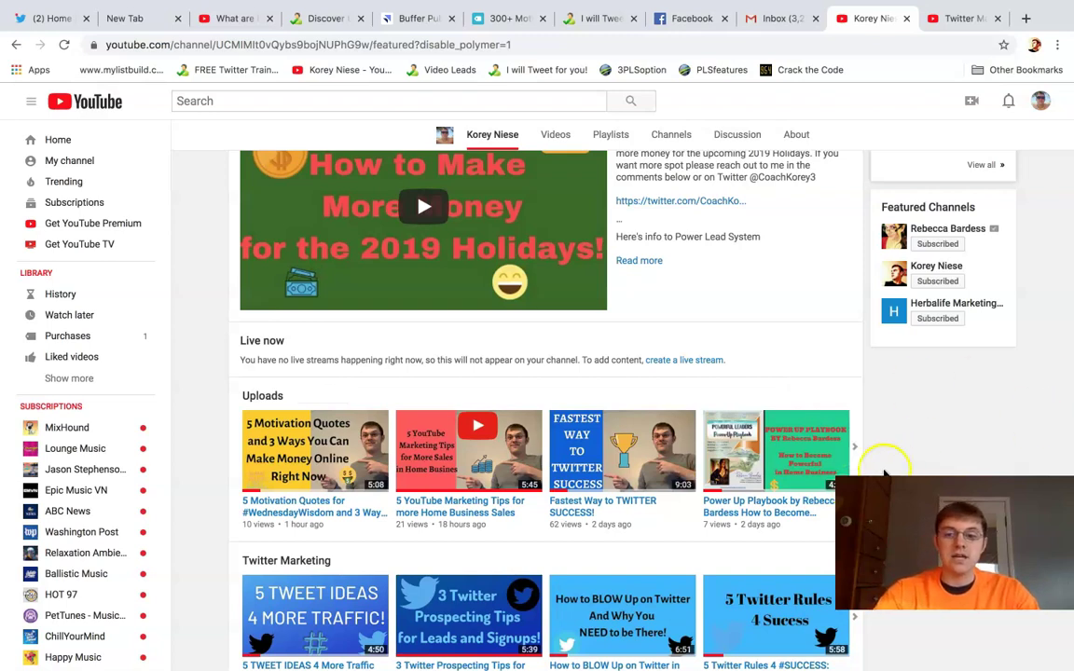
Page the Uploads row forward to its last videos.
{"action": "left_click", "coordinate": [860, 450]}
{"action": "left_click", "coordinate": [860, 451]}
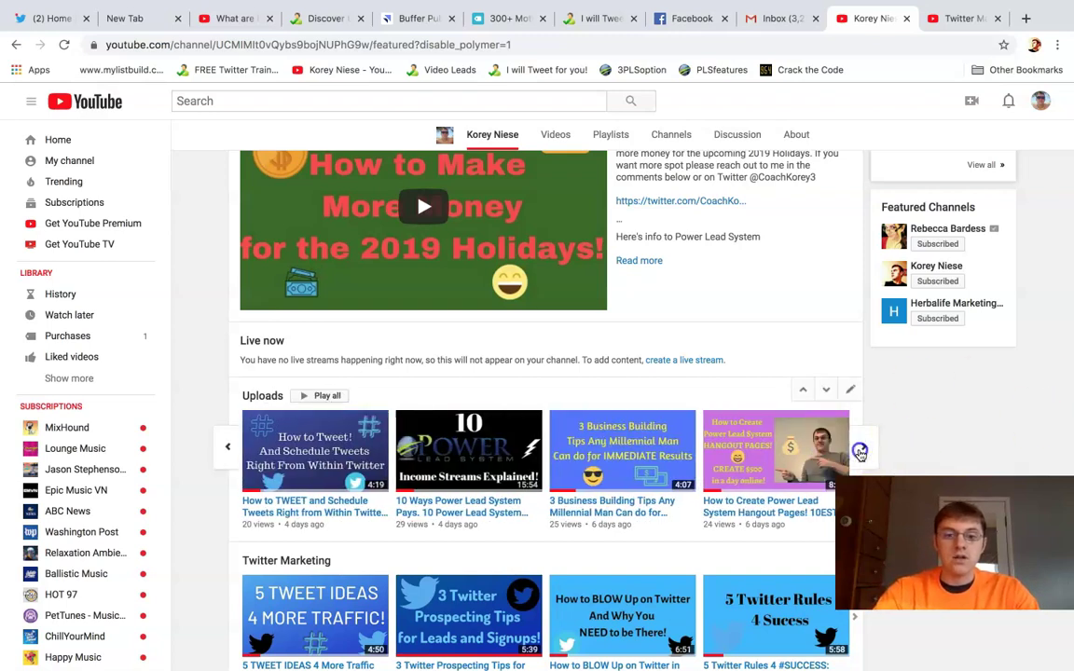
{"action": "left_click", "coordinate": [859, 452]}
{"action": "scroll", "coordinate": [933, 462], "scroll_direction": "down", "scroll_amount": 3}
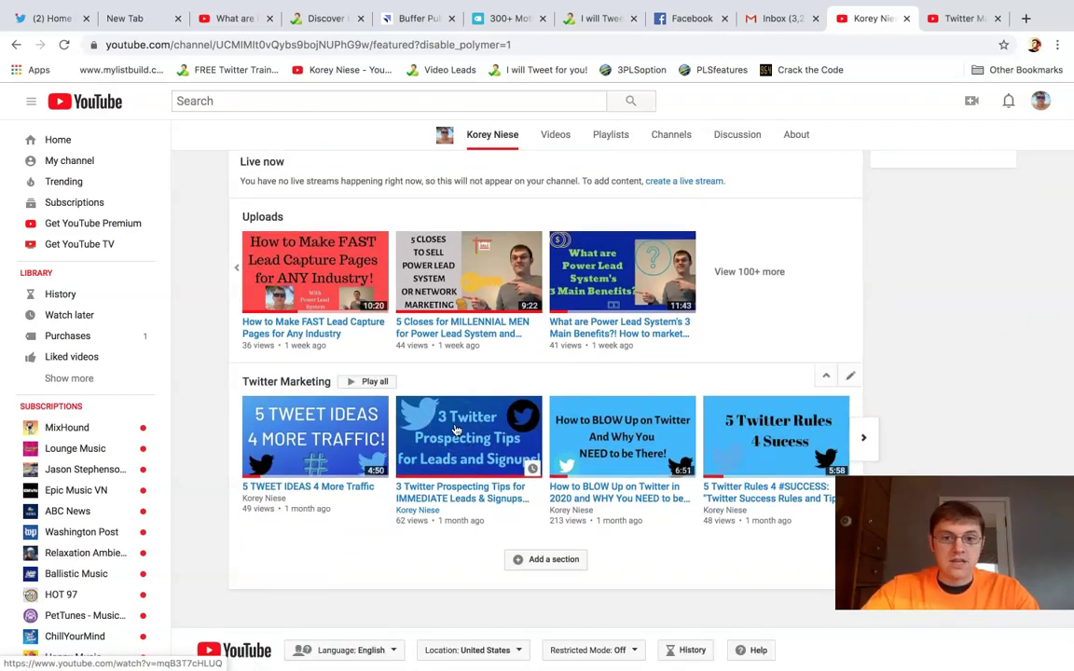
Advance the Twitter Marketing shelf until "Fastest Way to TWITTER SUCCESS!" appears.
{"action": "left_click", "coordinate": [863, 438]}
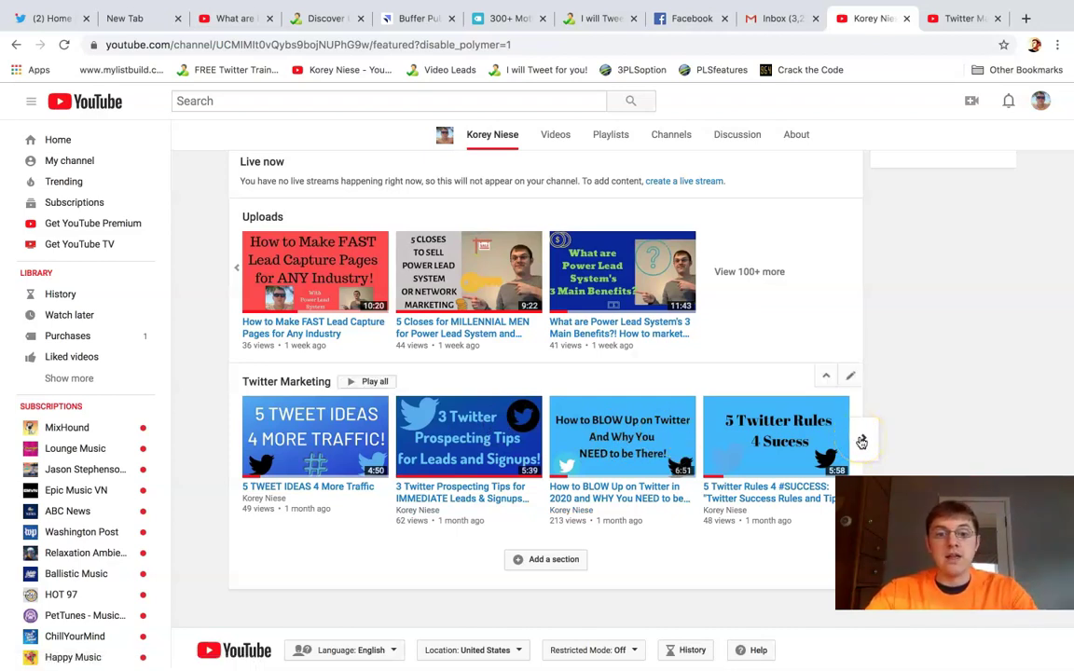
{"action": "left_click", "coordinate": [862, 442]}
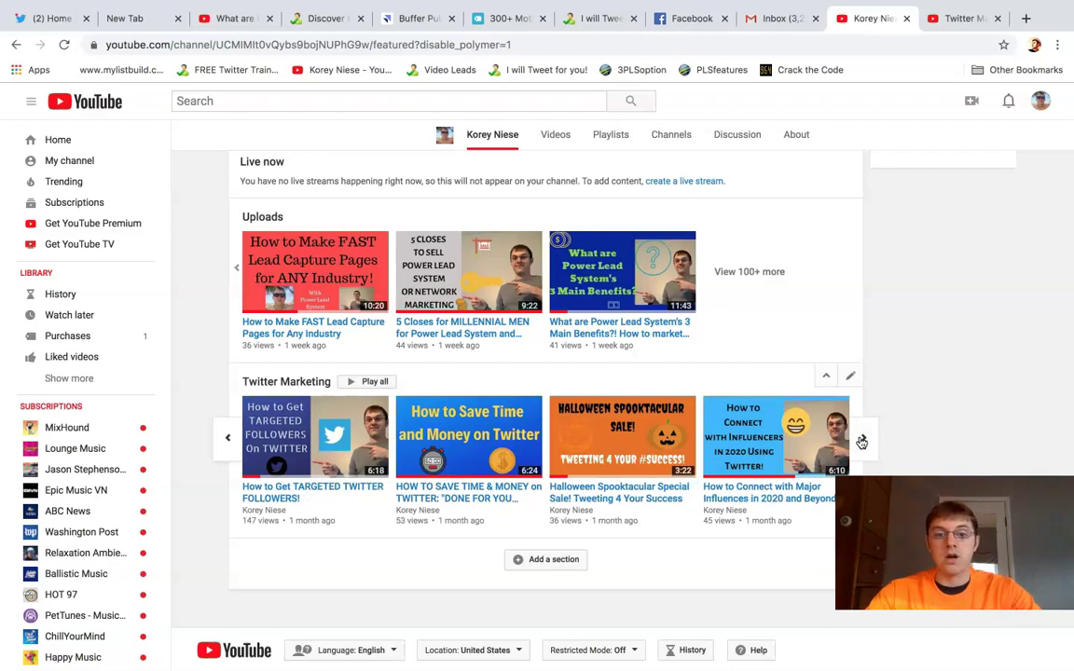
{"action": "left_click", "coordinate": [861, 440]}
{"action": "left_click", "coordinate": [851, 454]}
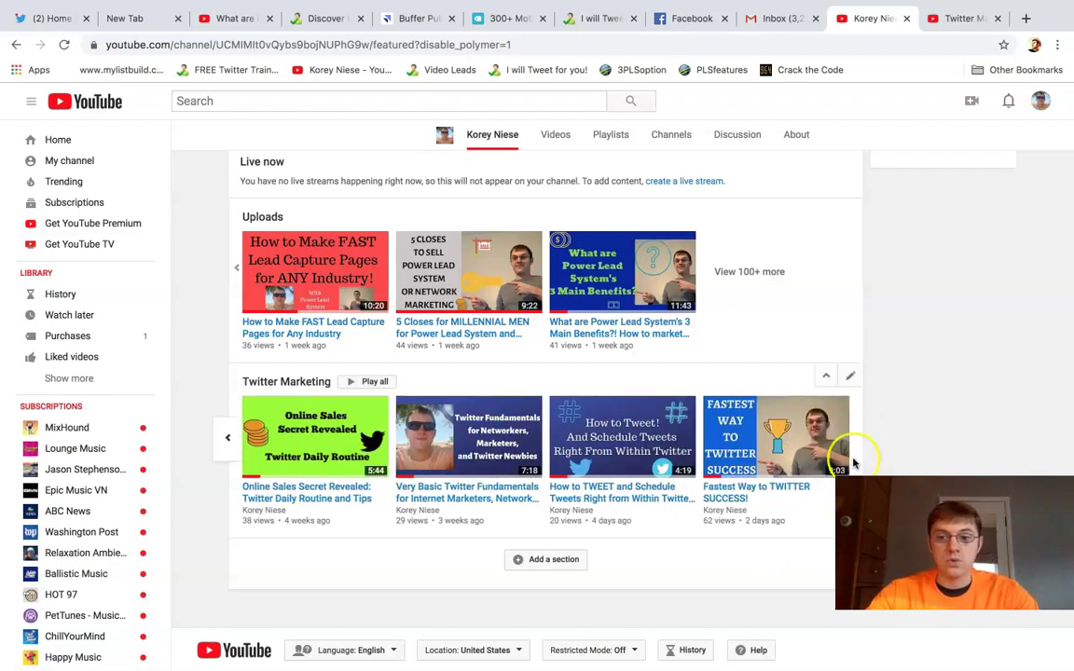
{"action": "scroll", "coordinate": [853, 463], "scroll_direction": "down", "scroll_amount": 1}
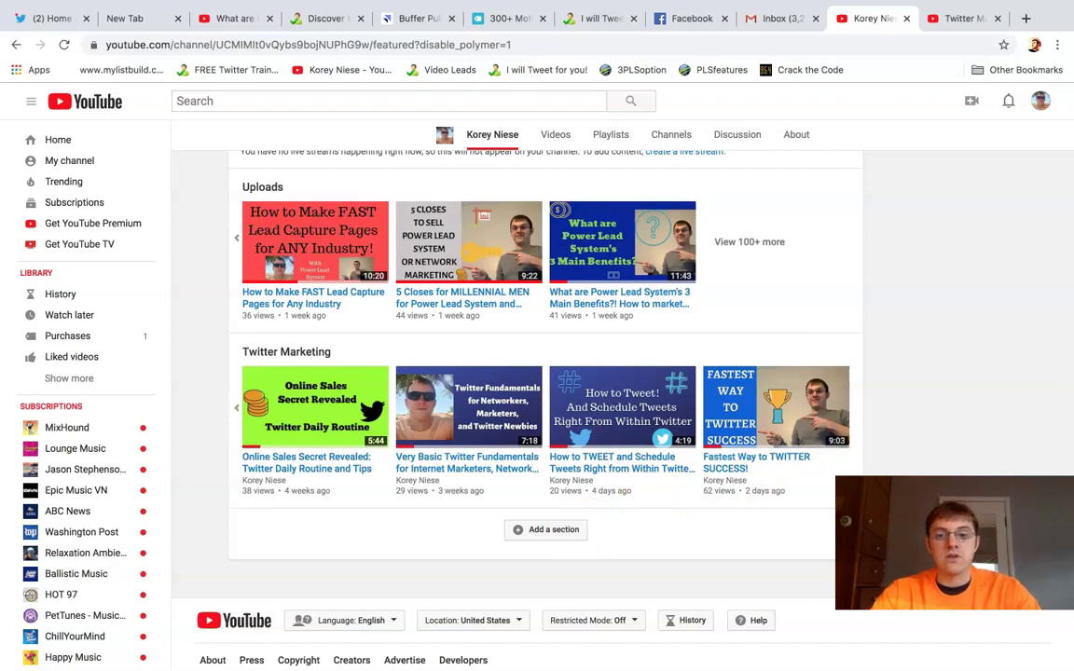
{"action": "scroll", "coordinate": [550, 373], "scroll_direction": "up", "scroll_amount": 5}
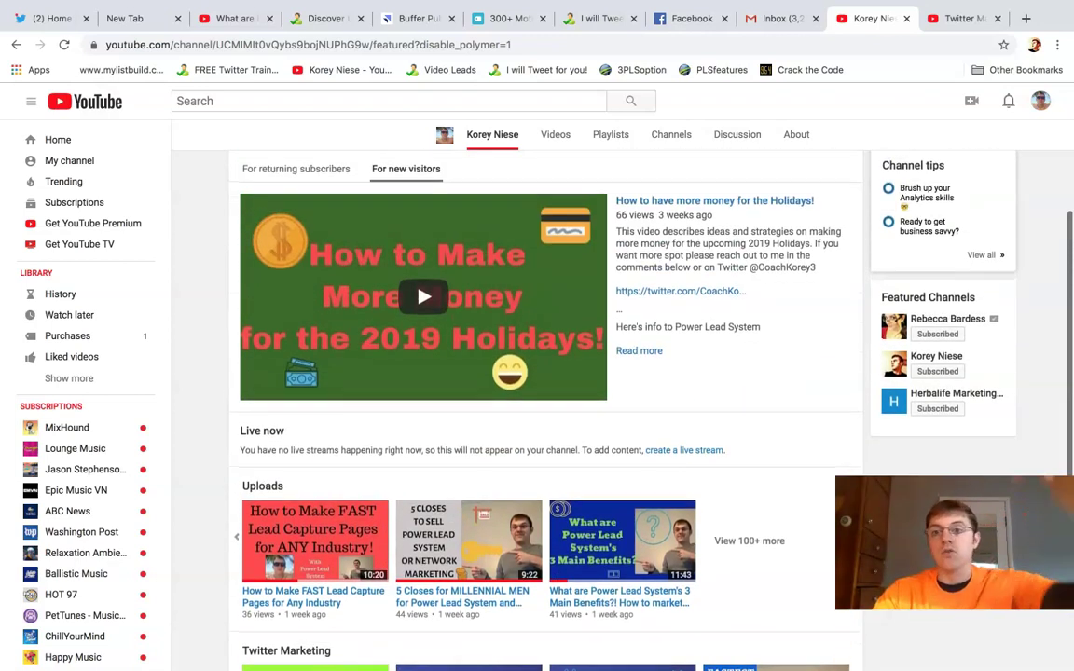
{"action": "scroll", "coordinate": [550, 373], "scroll_direction": "up", "scroll_amount": 3}
{"action": "scroll", "coordinate": [551, 373], "scroll_direction": "down", "scroll_amount": 3}
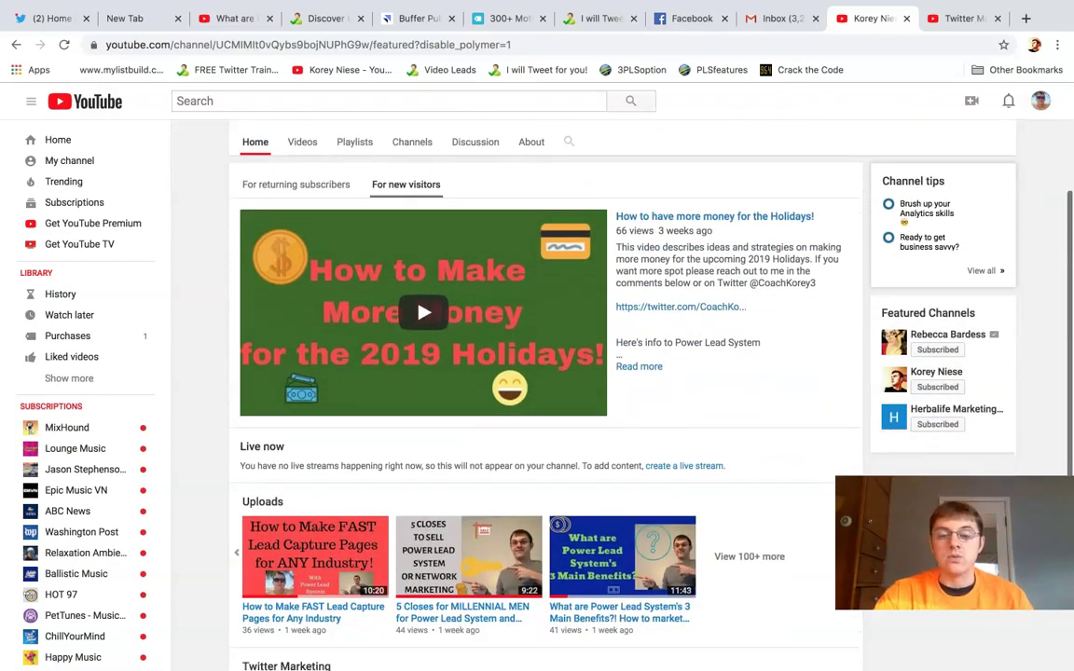
{"action": "scroll", "coordinate": [546, 392], "scroll_direction": "down", "scroll_amount": 4}
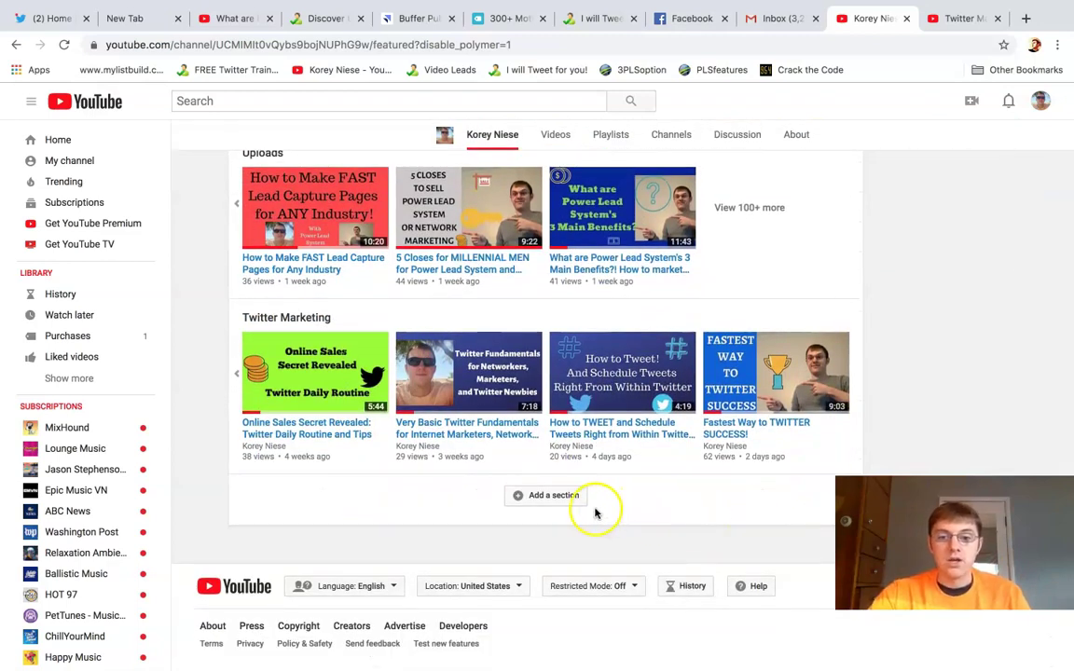
Add a new channel home section with its content set to Single playlist.
{"action": "left_click", "coordinate": [534, 495]}
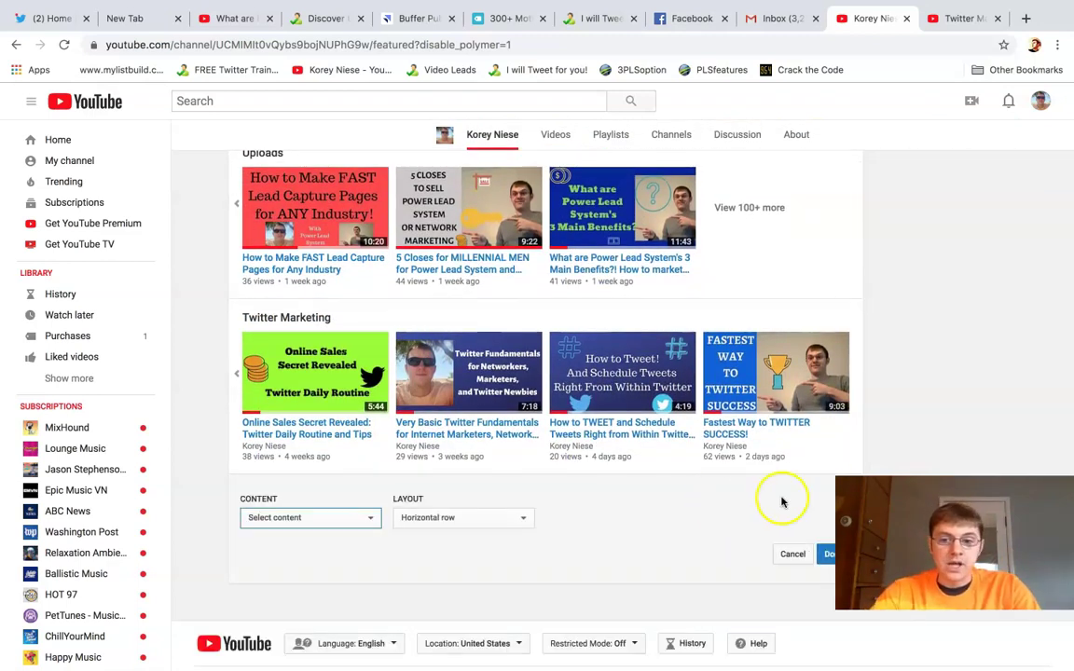
{"action": "scroll", "coordinate": [724, 452], "scroll_direction": "down", "scroll_amount": 1}
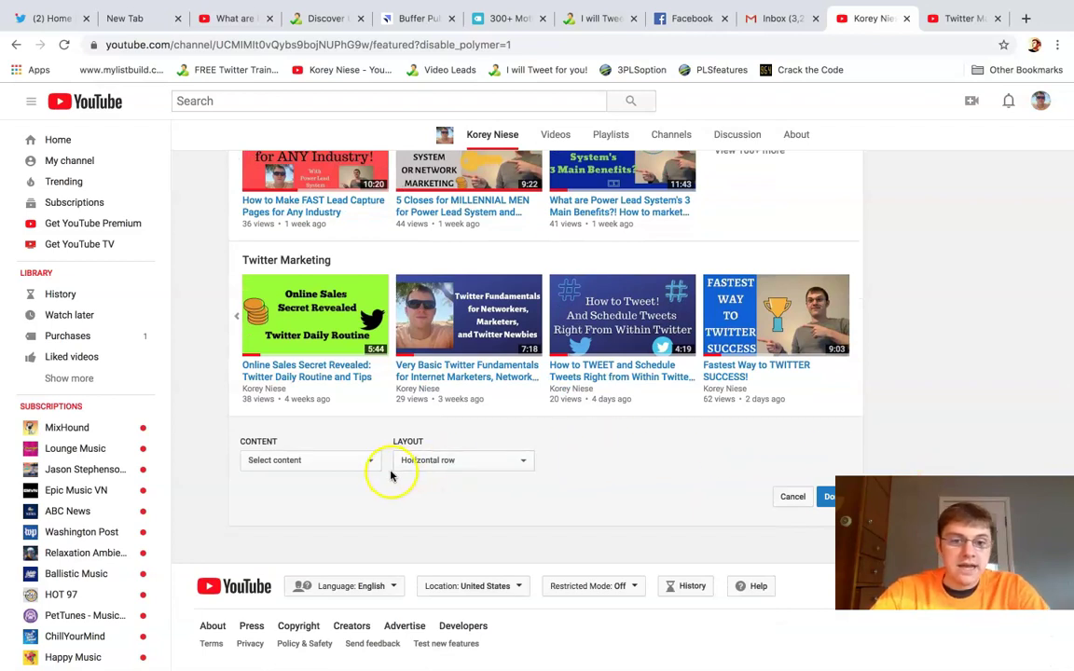
{"action": "left_click", "coordinate": [333, 460]}
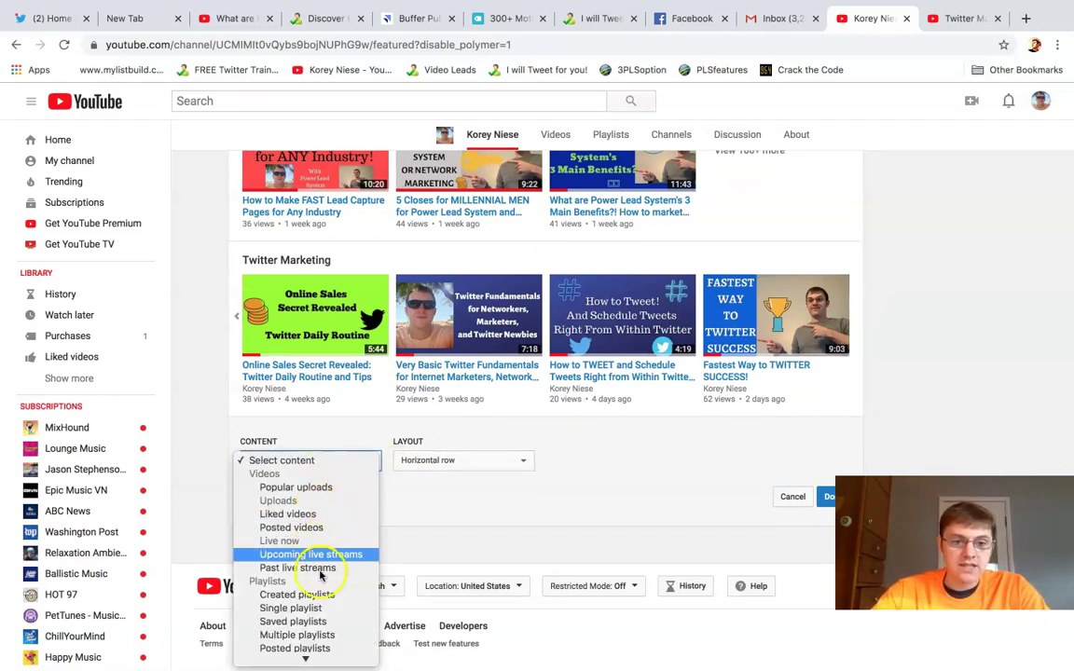
{"action": "mouse_move", "coordinate": [319, 666]}
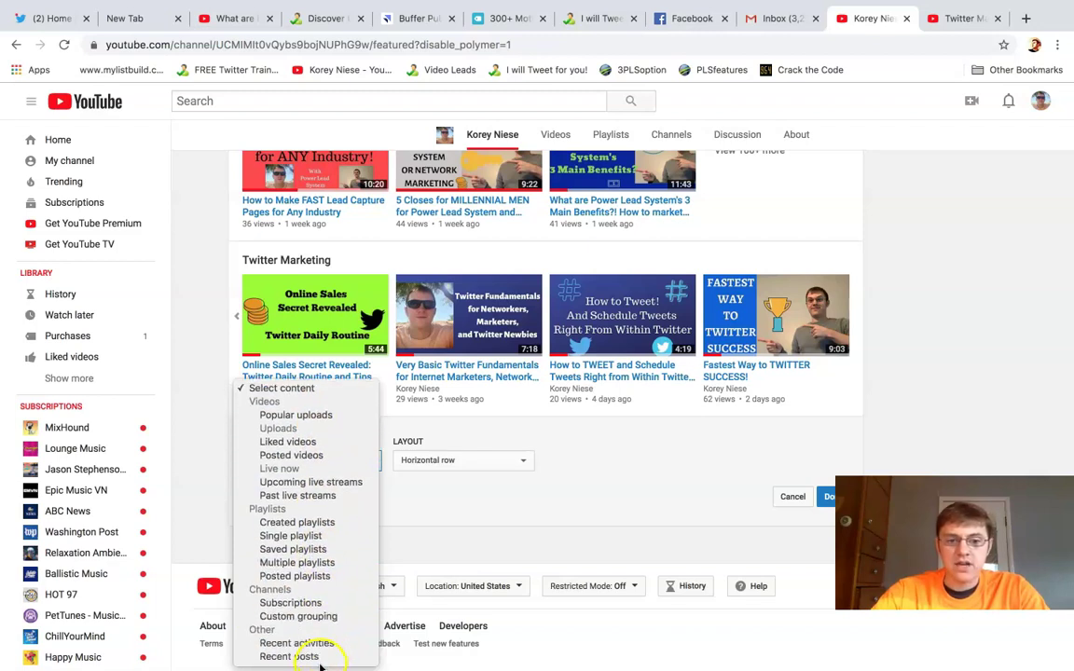
{"action": "left_click", "coordinate": [315, 538]}
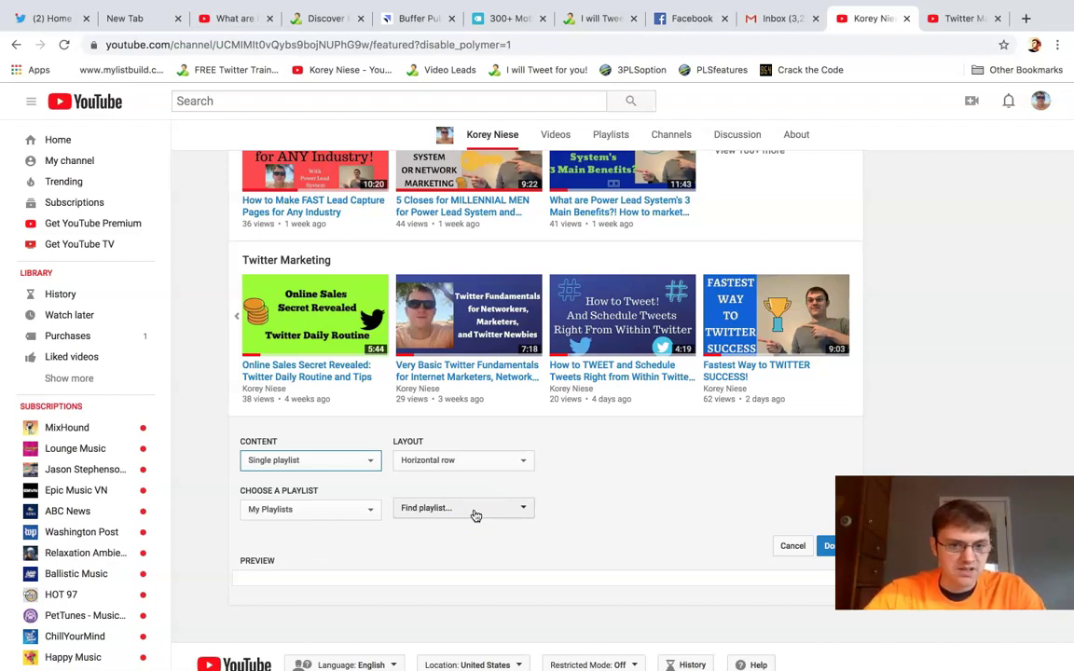
Choose Enter playlist URL for the new section and focus the URL field.
{"action": "left_click", "coordinate": [475, 512]}
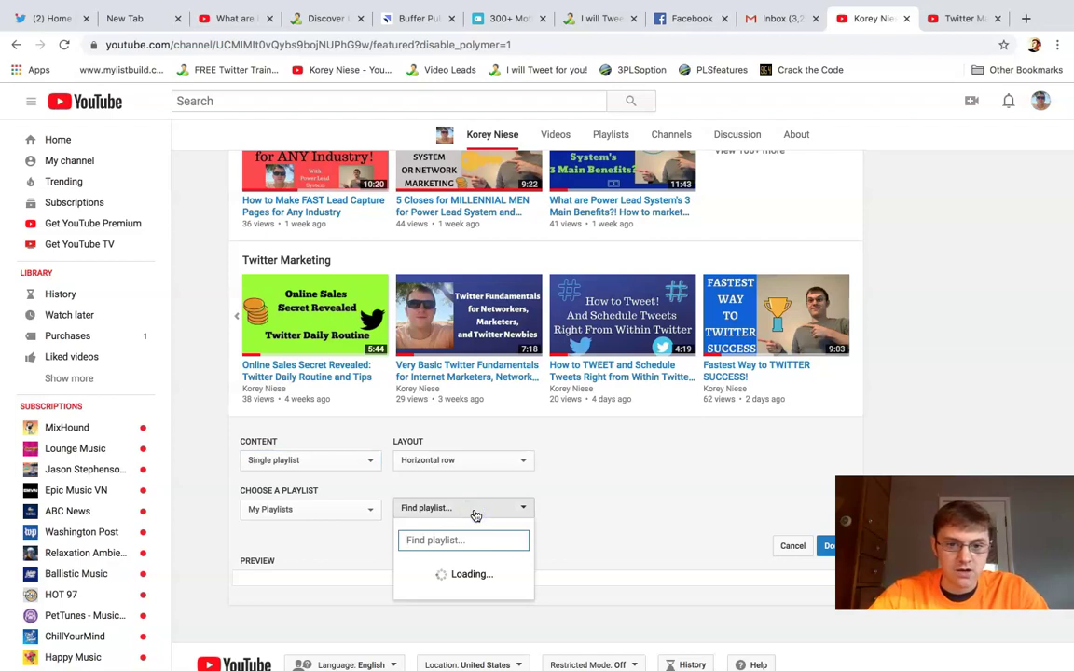
{"action": "left_click", "coordinate": [339, 511]}
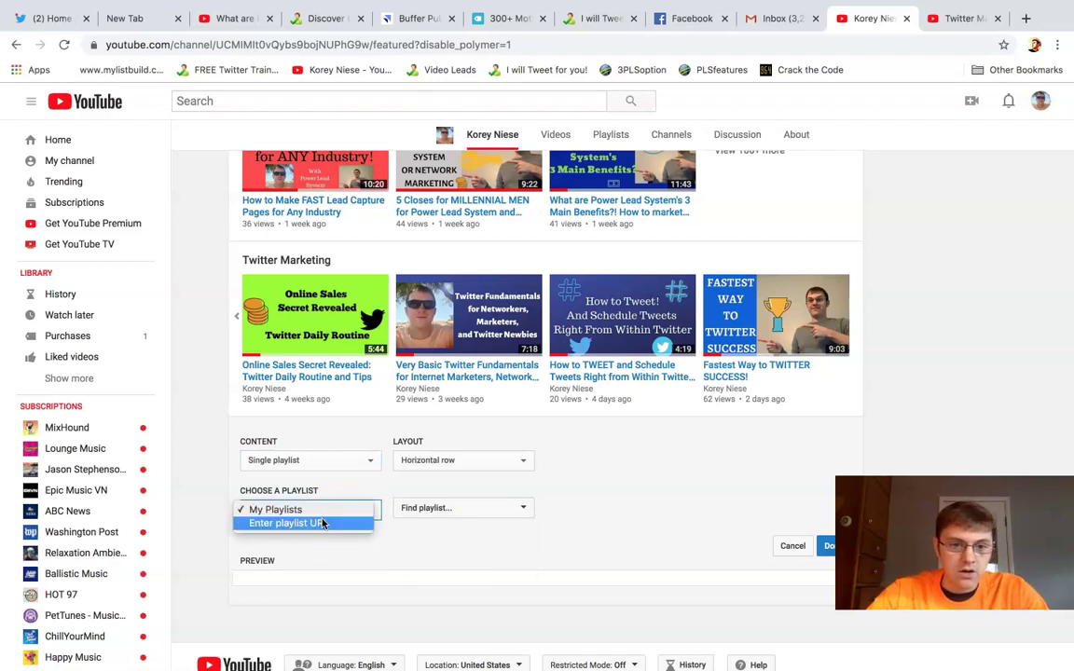
{"action": "left_click", "coordinate": [322, 523]}
{"action": "left_click", "coordinate": [279, 511]}
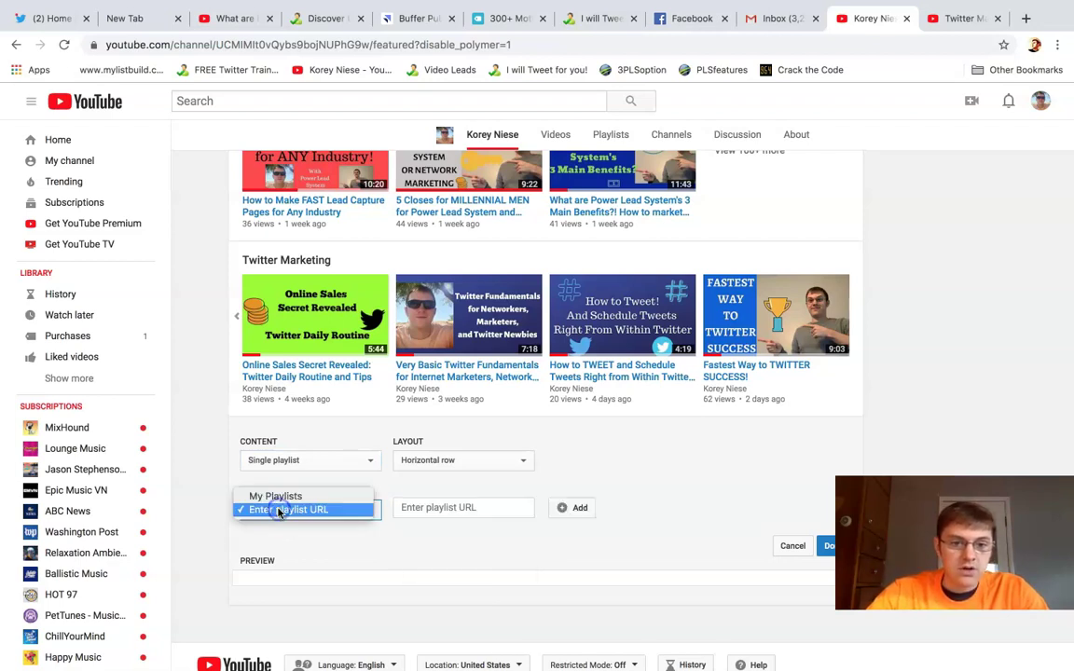
{"action": "left_click", "coordinate": [279, 510]}
{"action": "left_click", "coordinate": [437, 510]}
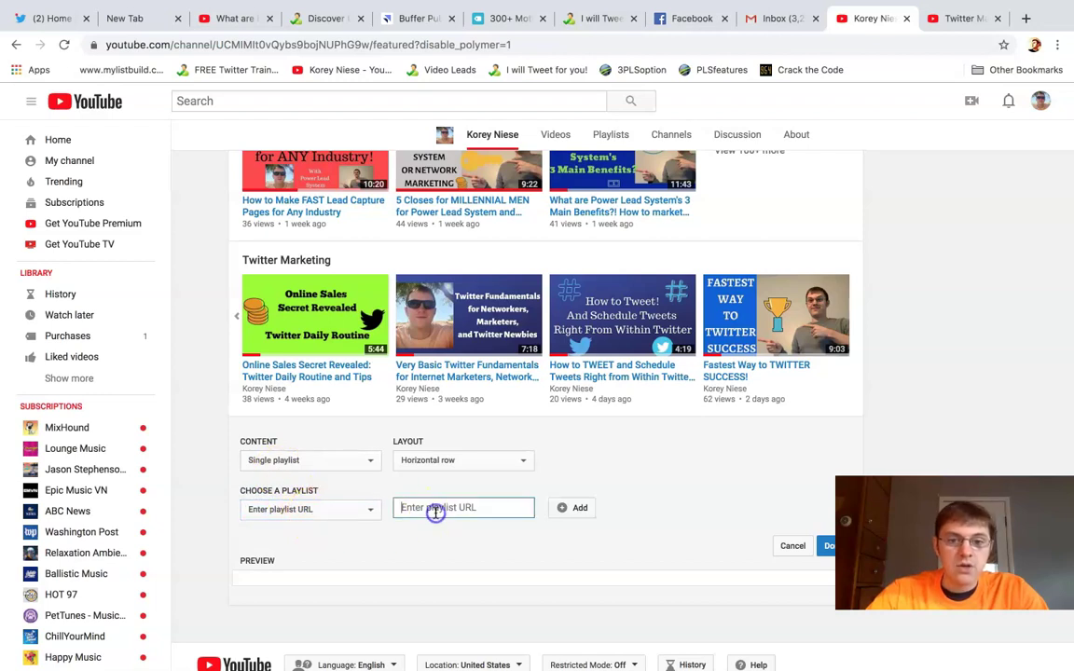
Glance at the Twitter Marketing playlist tab, then browse to the channel's Playlists page.
{"action": "left_click", "coordinate": [947, 20]}
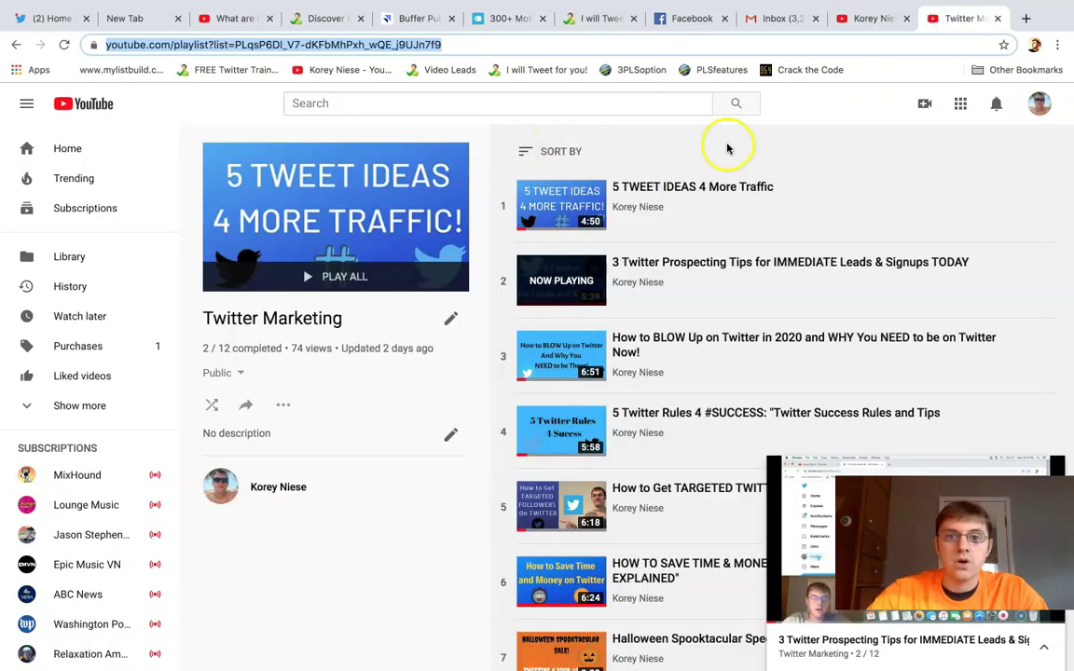
{"action": "left_click", "coordinate": [16, 44]}
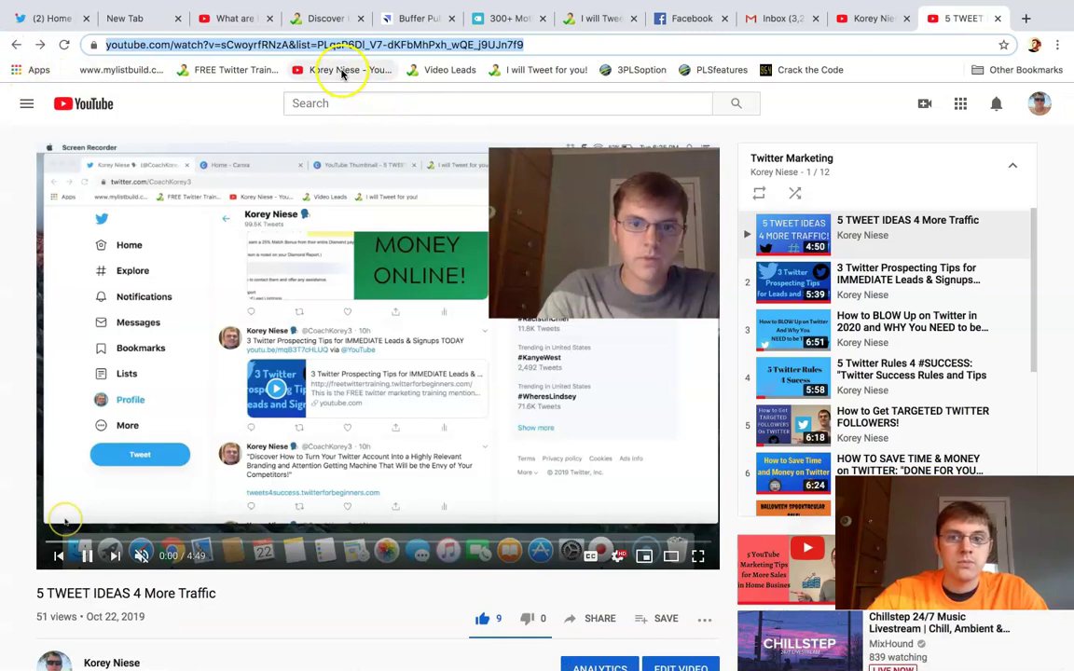
{"action": "left_click", "coordinate": [343, 71]}
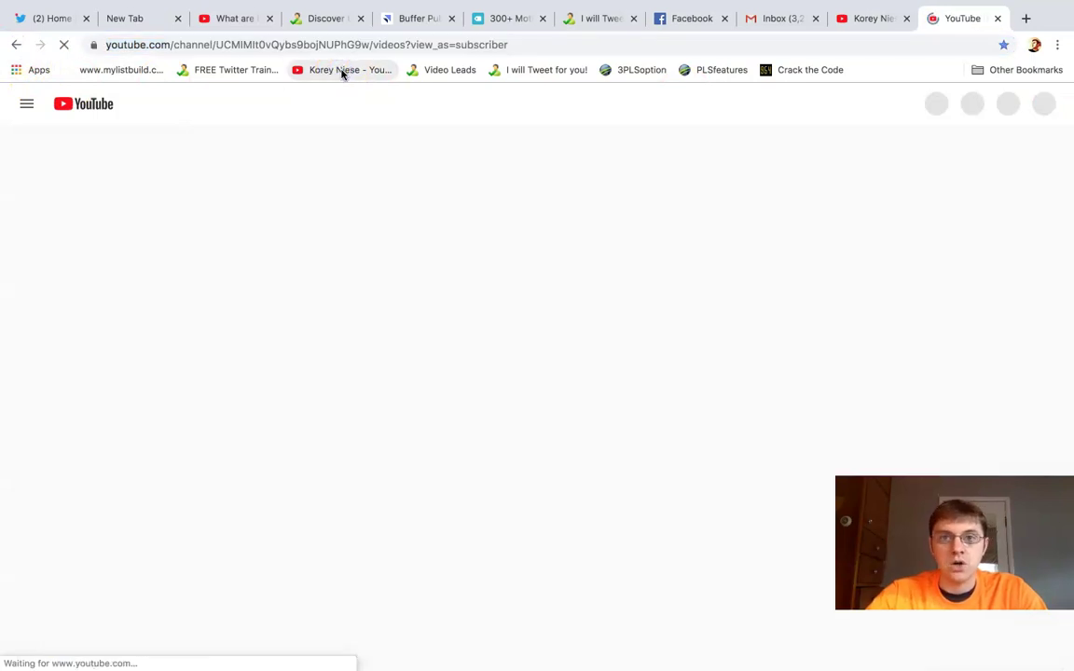
{"action": "left_click", "coordinate": [553, 193]}
{"action": "key", "text": "F2"}
{"action": "left_click", "coordinate": [524, 276]}
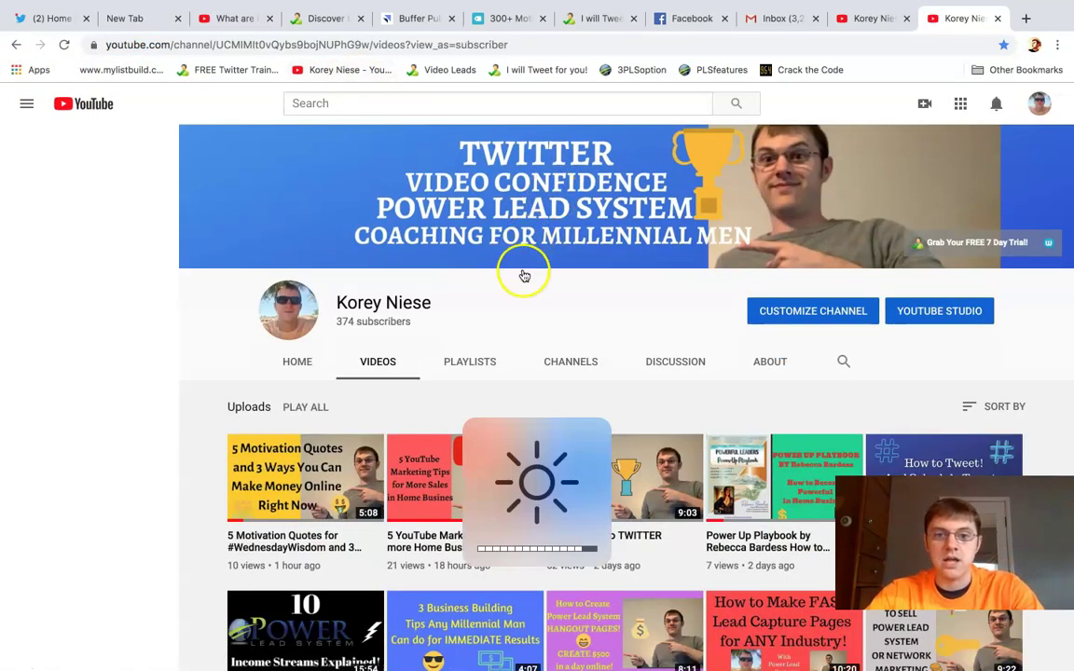
{"action": "left_click", "coordinate": [478, 358]}
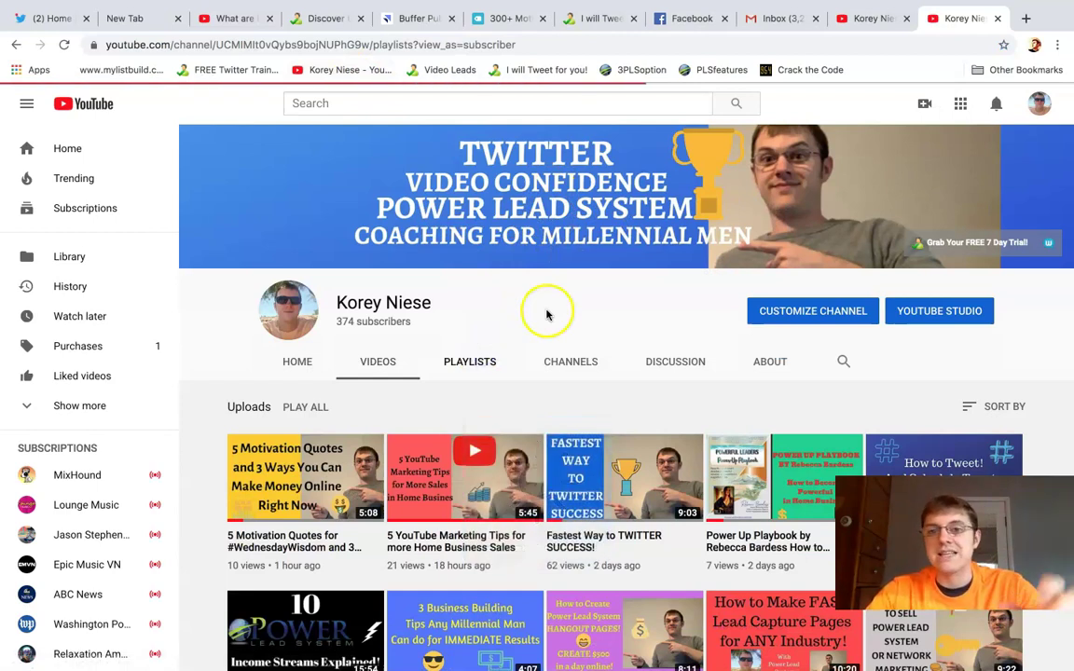
{"action": "scroll", "coordinate": [572, 310], "scroll_direction": "down", "scroll_amount": 3}
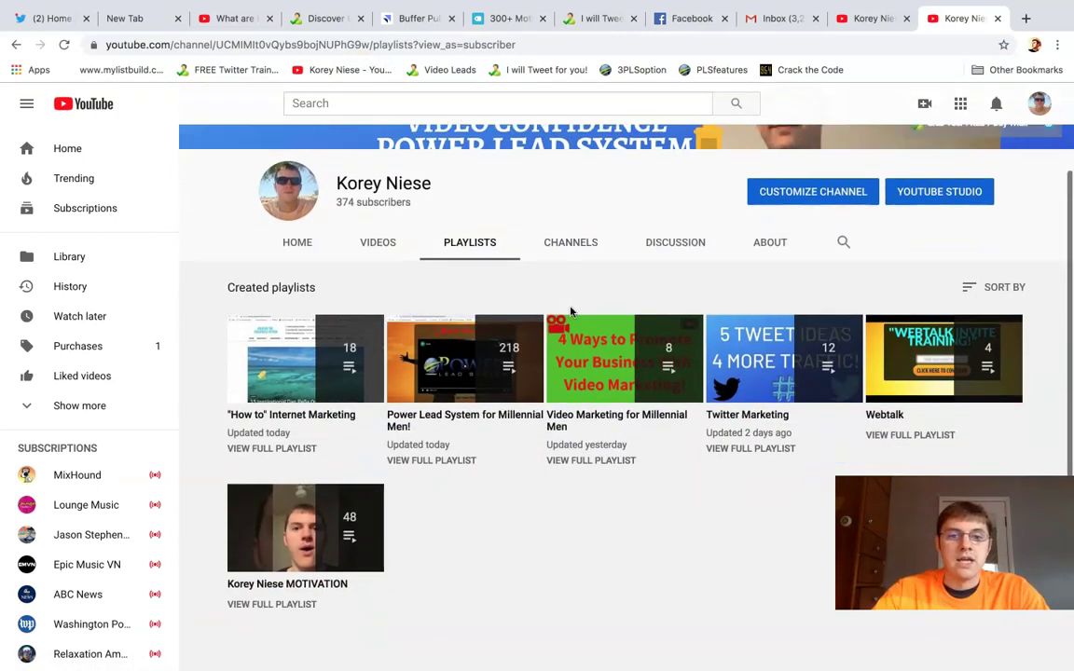
{"action": "left_click", "coordinate": [285, 416]}
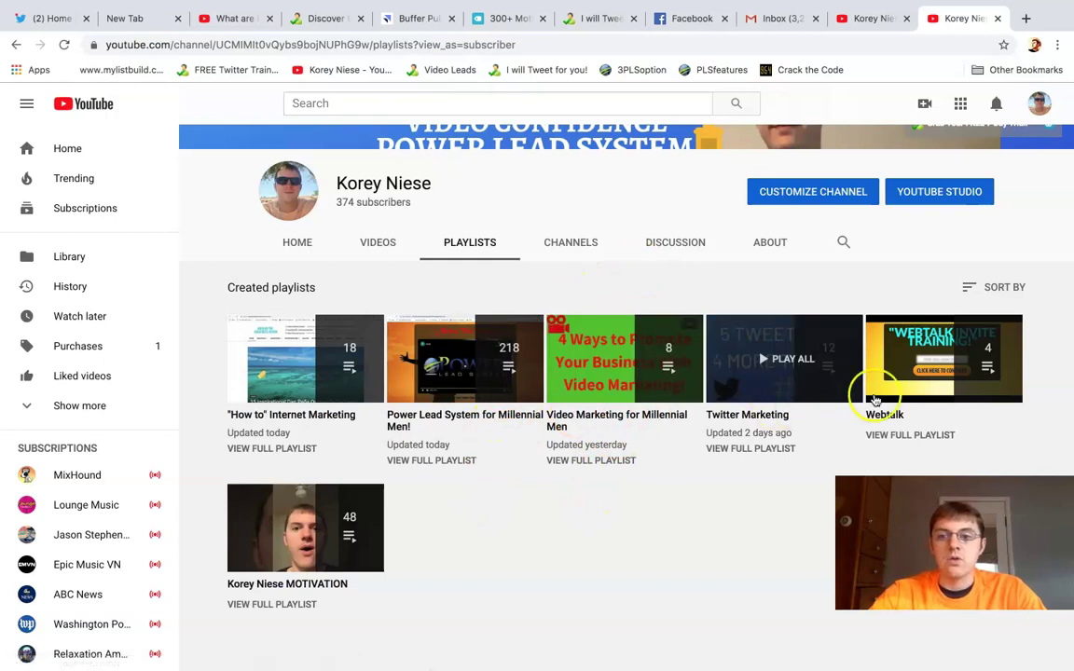
Open the Video Marketing for Millennial Men playlist page and select its web address.
{"action": "left_click", "coordinate": [618, 420]}
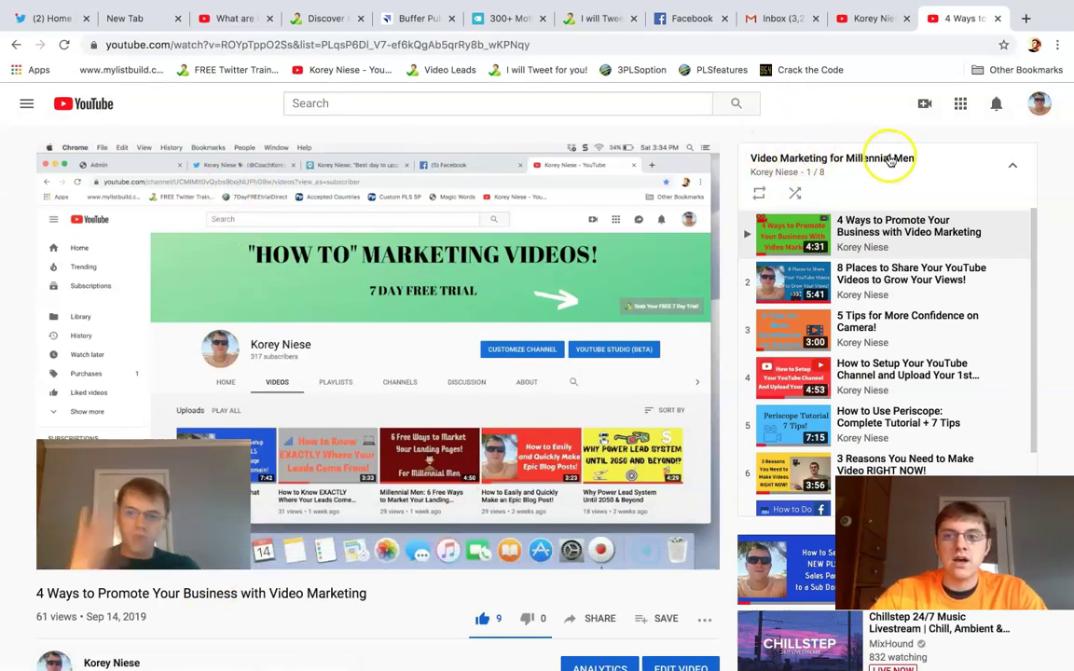
{"action": "left_click", "coordinate": [1012, 165]}
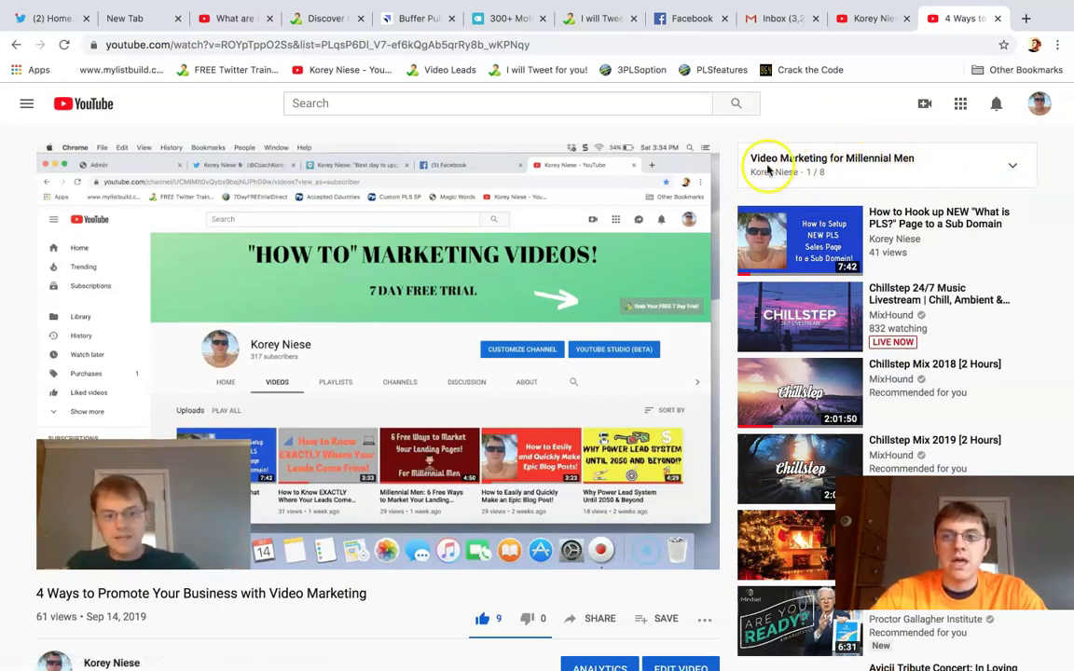
{"action": "left_click", "coordinate": [786, 161]}
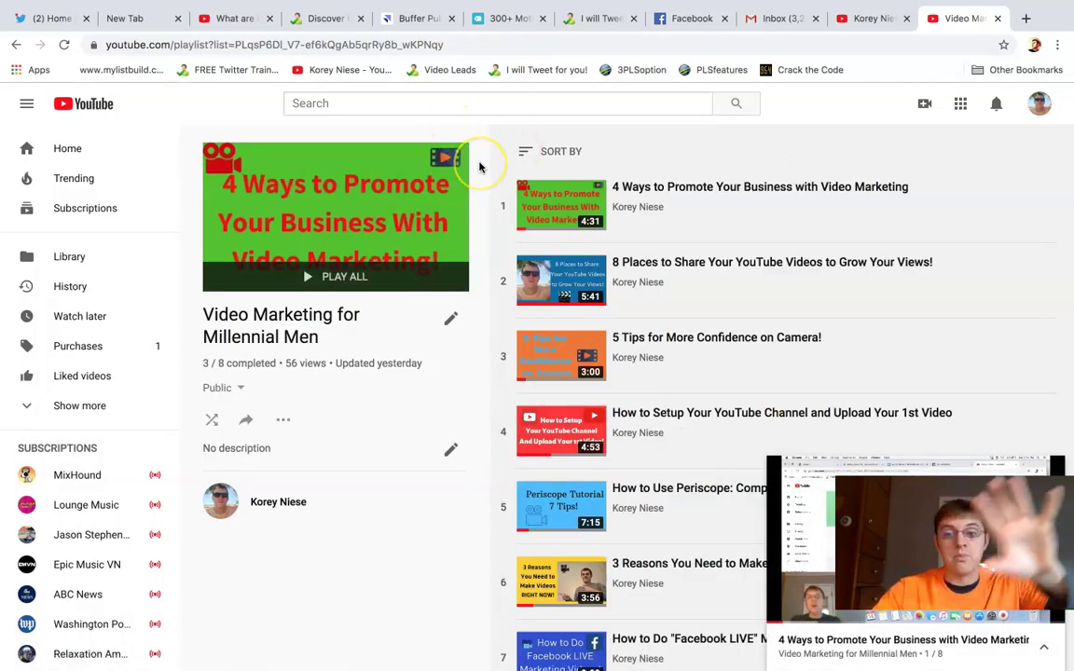
{"action": "left_click", "coordinate": [264, 44]}
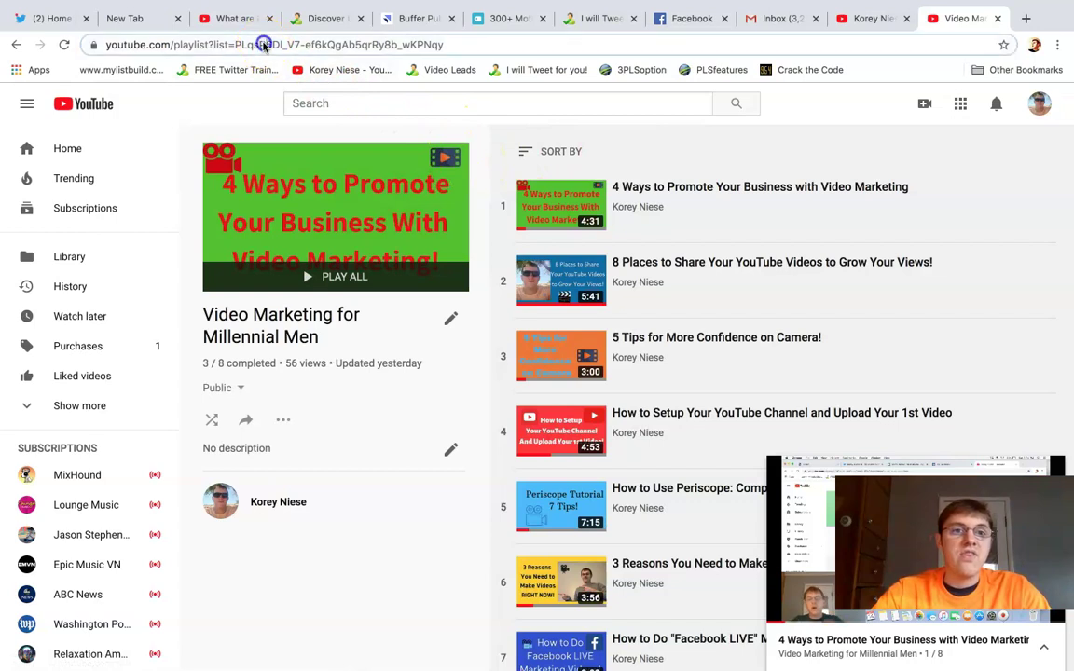
{"action": "left_click", "coordinate": [263, 44]}
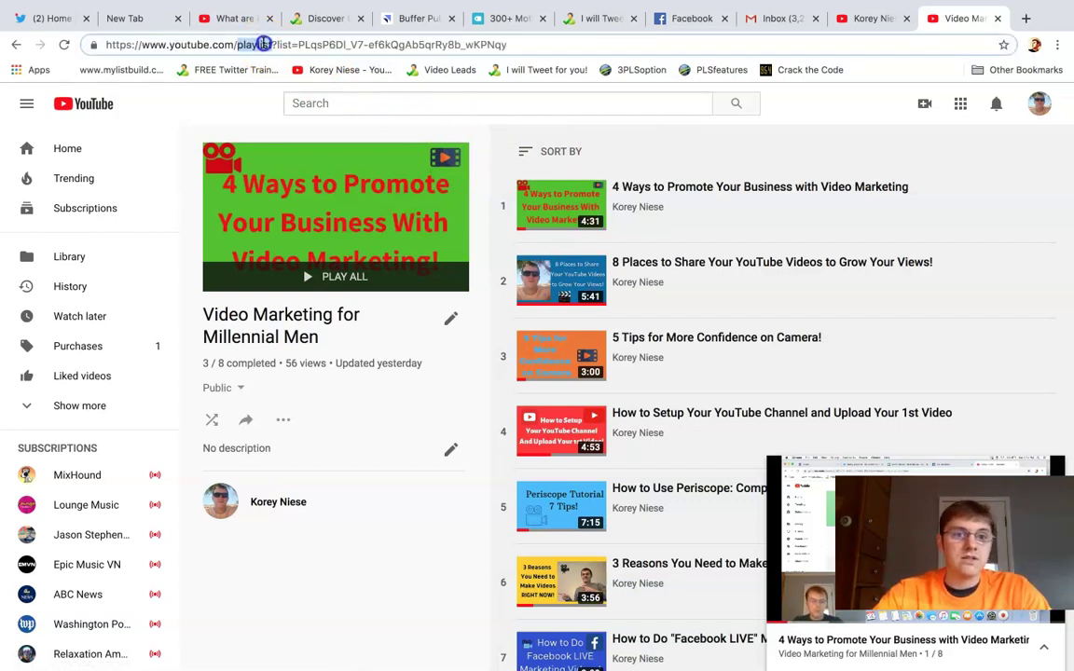
{"action": "left_click", "coordinate": [264, 43]}
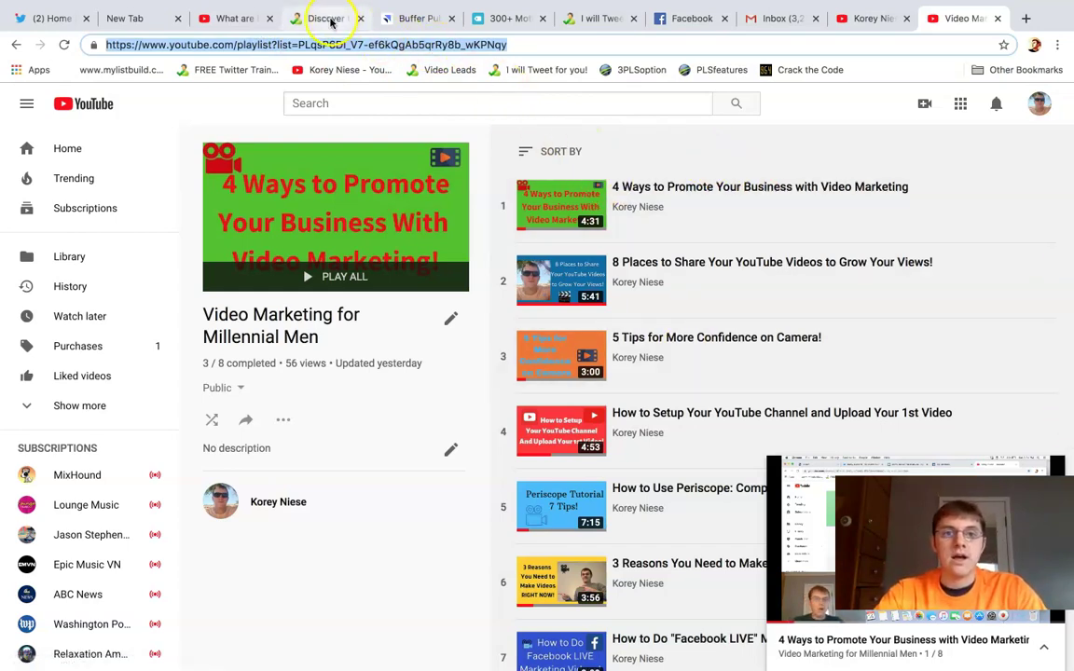
{"action": "left_click", "coordinate": [230, 22]}
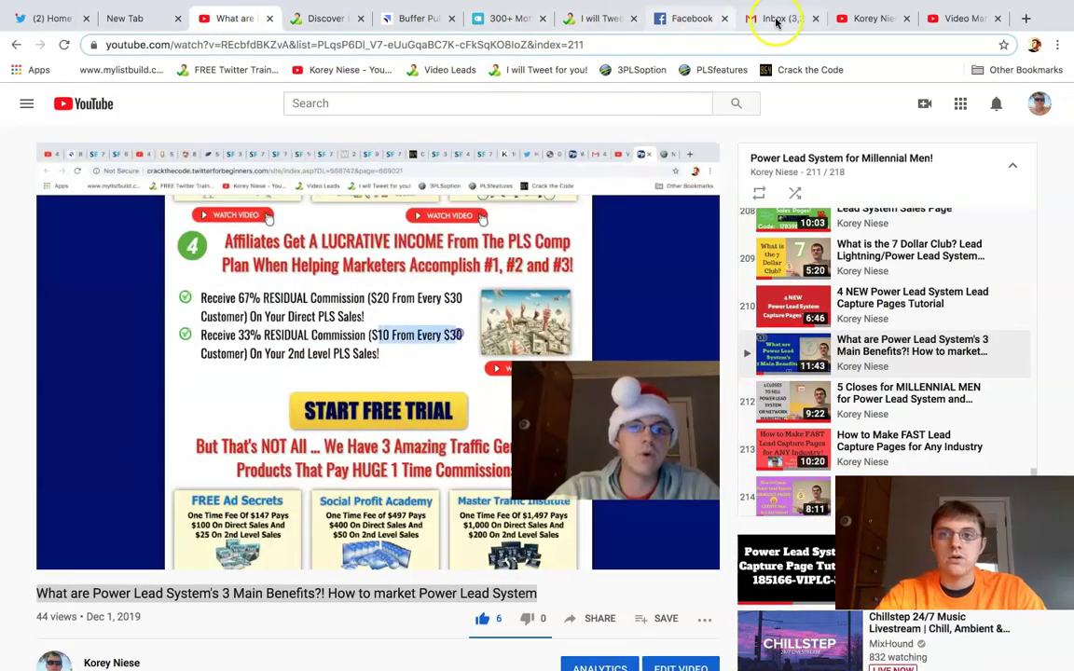
On the channel home, advance the Video Marketing for Millennial Men row to its next videos.
{"action": "left_click", "coordinate": [872, 19]}
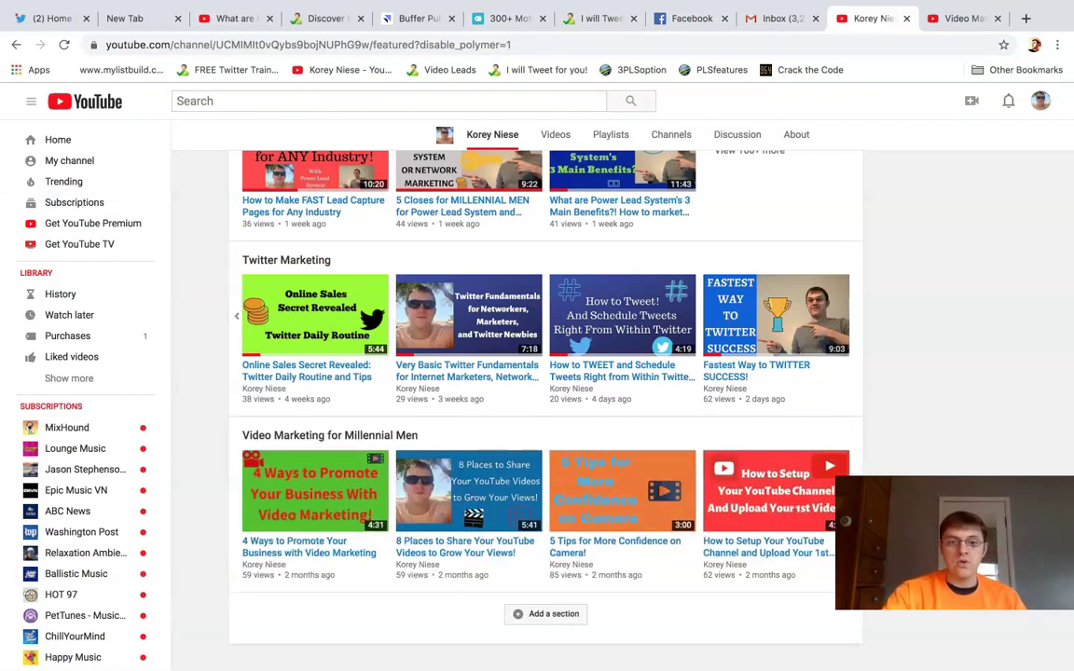
{"action": "scroll", "coordinate": [814, 522], "scroll_direction": "down", "scroll_amount": 1}
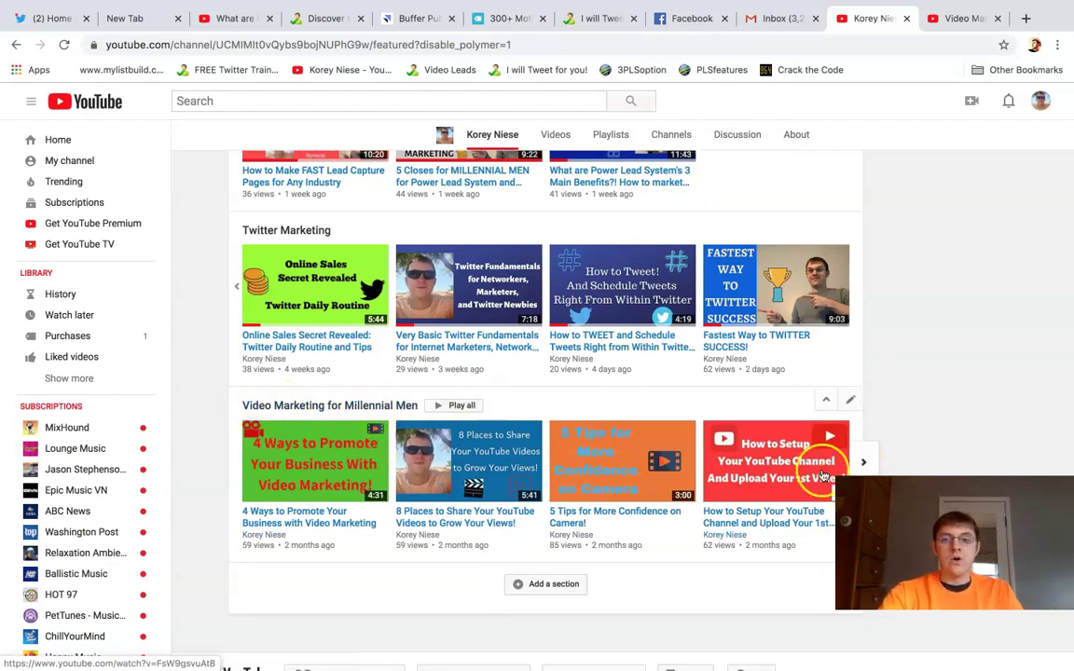
{"action": "left_click", "coordinate": [866, 463]}
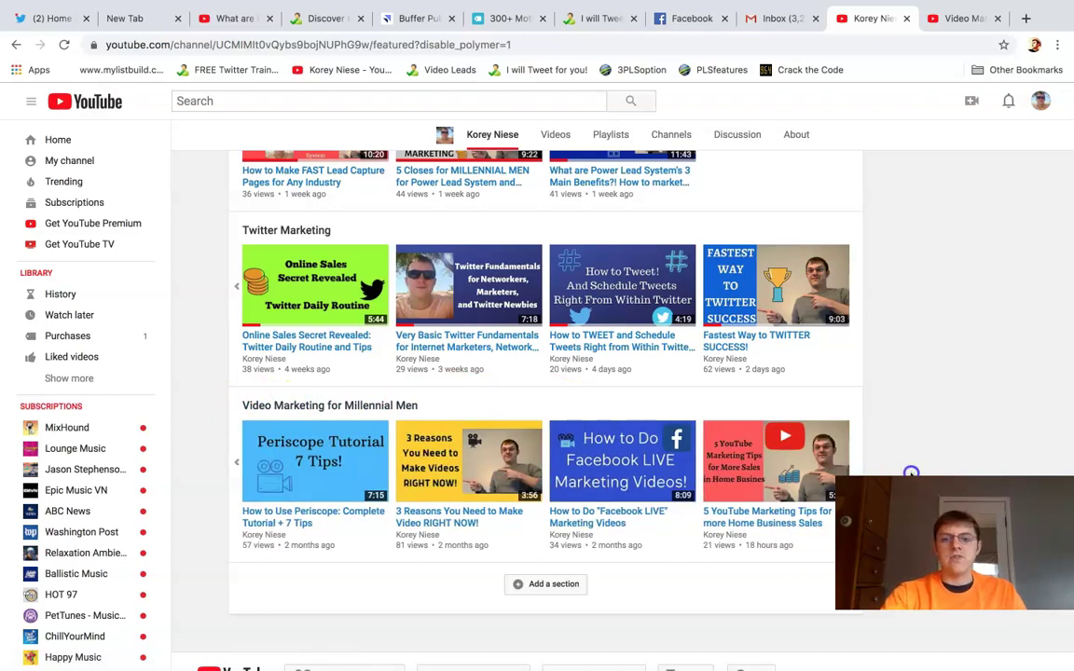
{"action": "scroll", "coordinate": [911, 474], "scroll_direction": "down", "scroll_amount": 3}
{"action": "scroll", "coordinate": [732, 472], "scroll_direction": "up", "scroll_amount": 4}
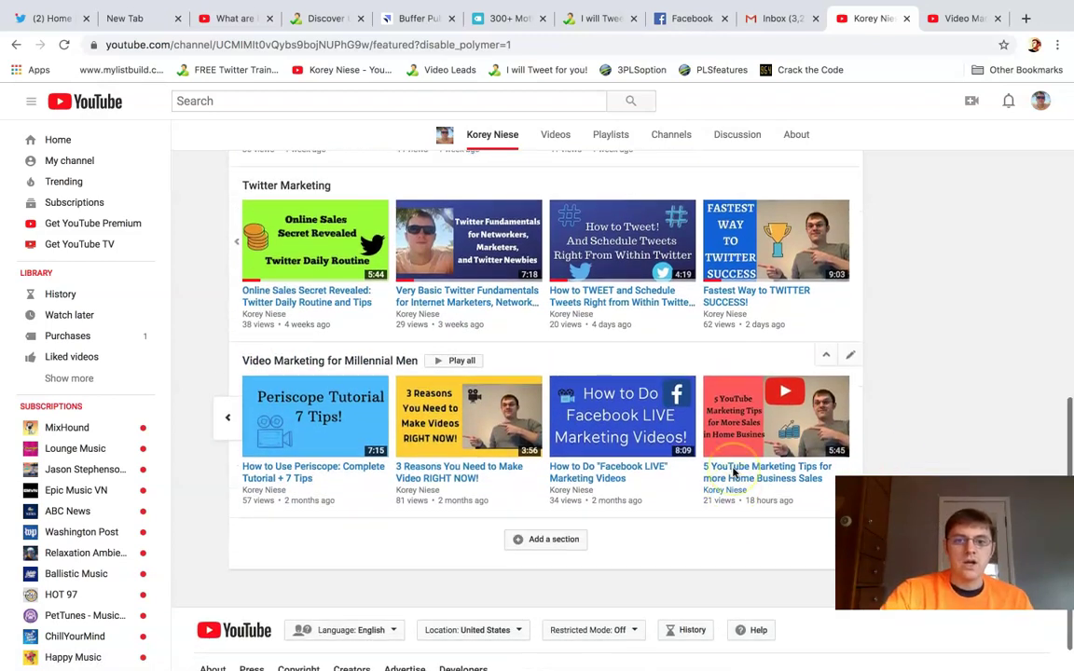
{"action": "scroll", "coordinate": [734, 472], "scroll_direction": "up", "scroll_amount": 4}
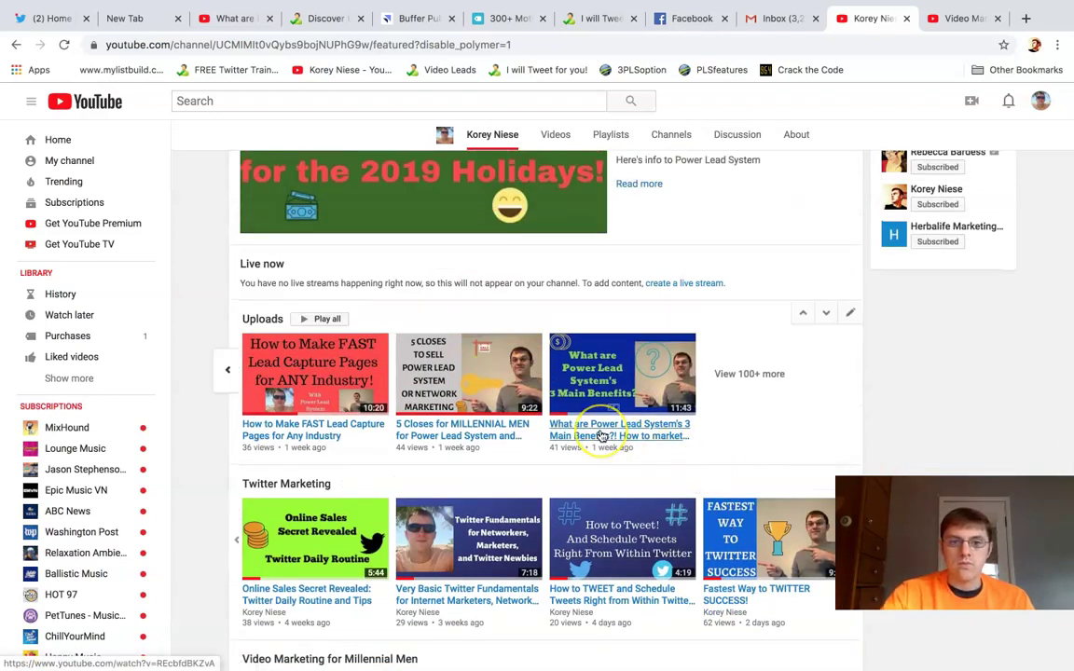
{"action": "scroll", "coordinate": [601, 437], "scroll_direction": "down", "scroll_amount": 1}
{"action": "scroll", "coordinate": [602, 436], "scroll_direction": "down", "scroll_amount": 1}
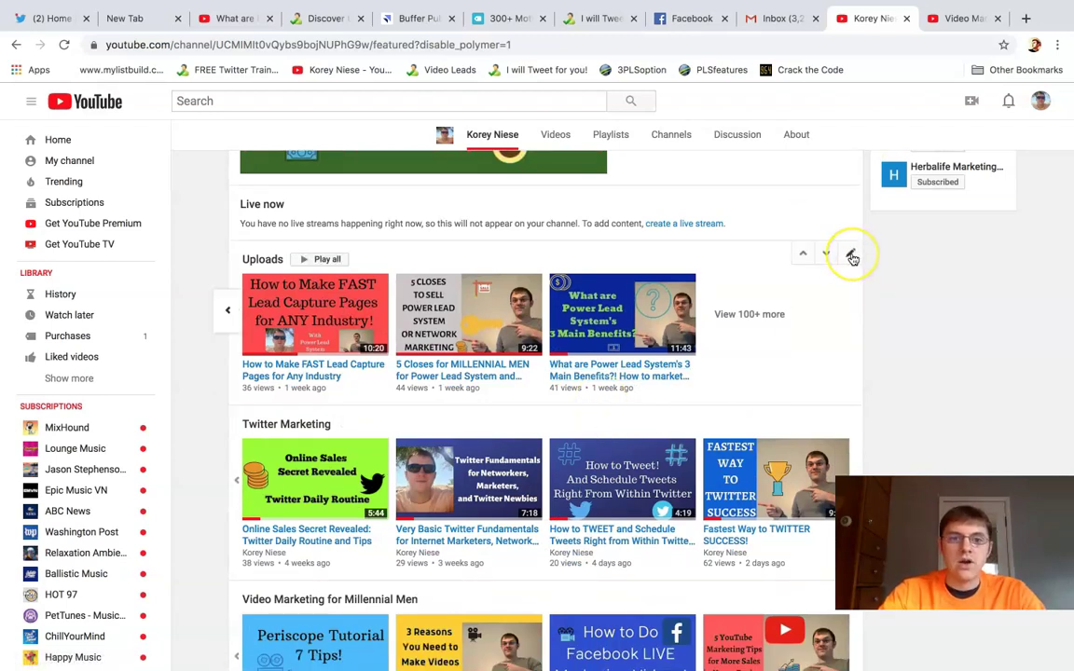
Edit the Uploads section to show a single playlist specified by URL.
{"action": "left_click", "coordinate": [851, 256]}
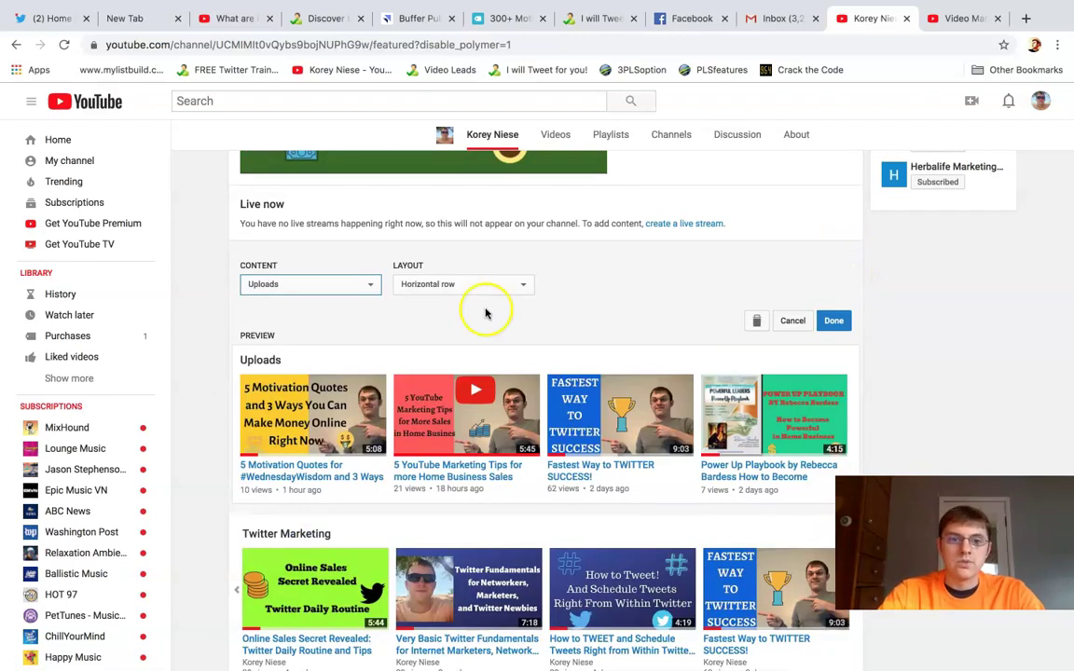
{"action": "left_click", "coordinate": [369, 288]}
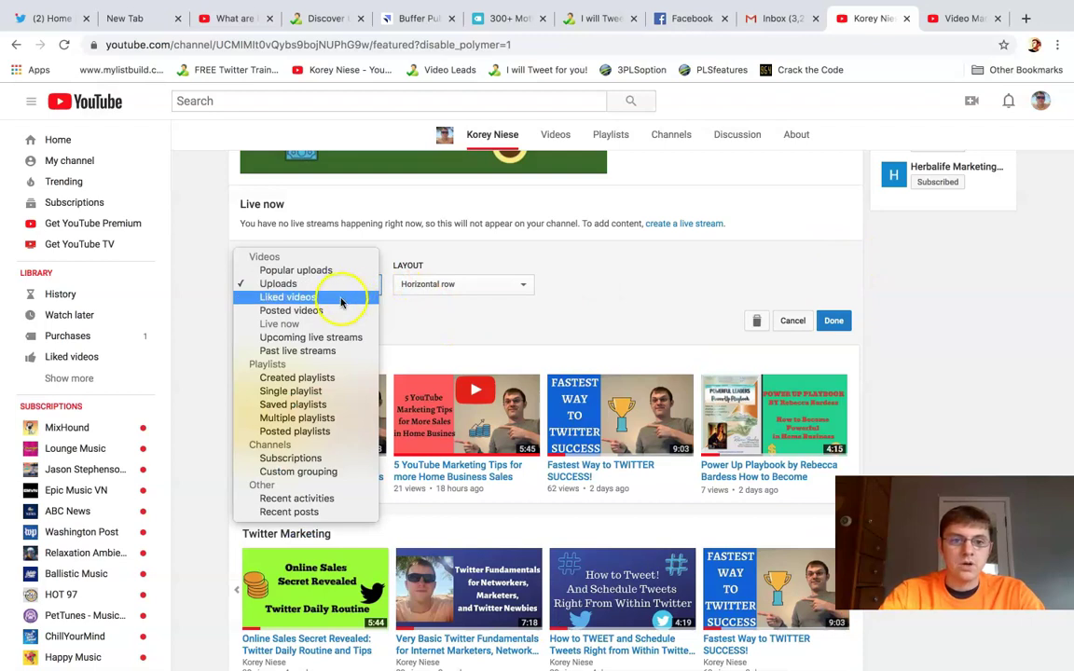
{"action": "left_click", "coordinate": [318, 394]}
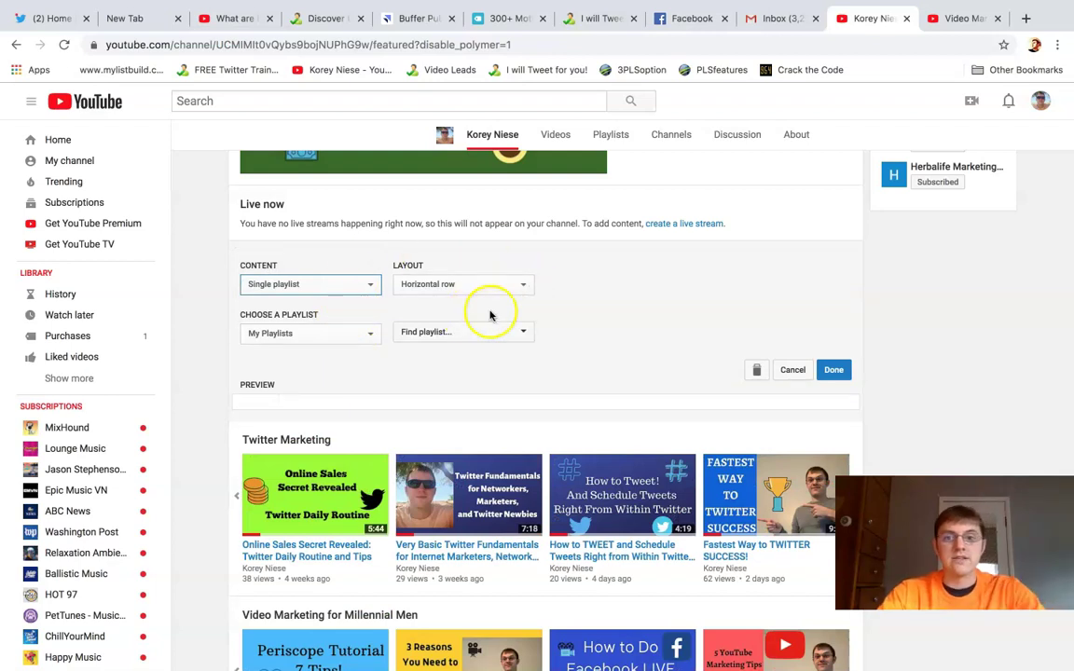
{"action": "scroll", "coordinate": [608, 413], "scroll_direction": "down", "scroll_amount": 1}
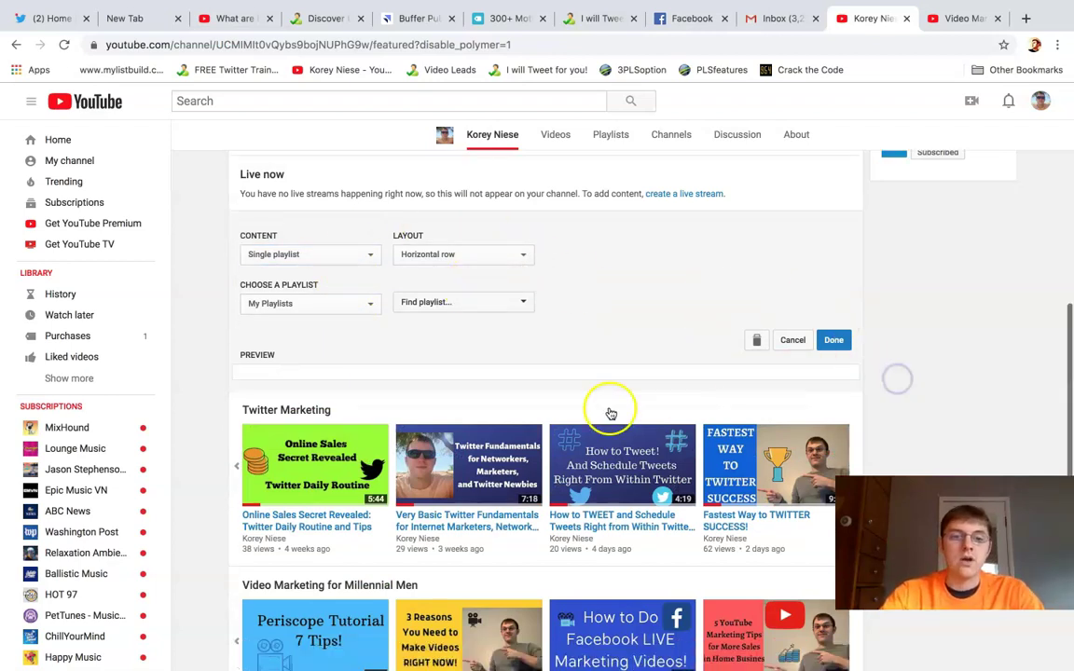
{"action": "left_click", "coordinate": [352, 304]}
{"action": "left_click", "coordinate": [332, 320]}
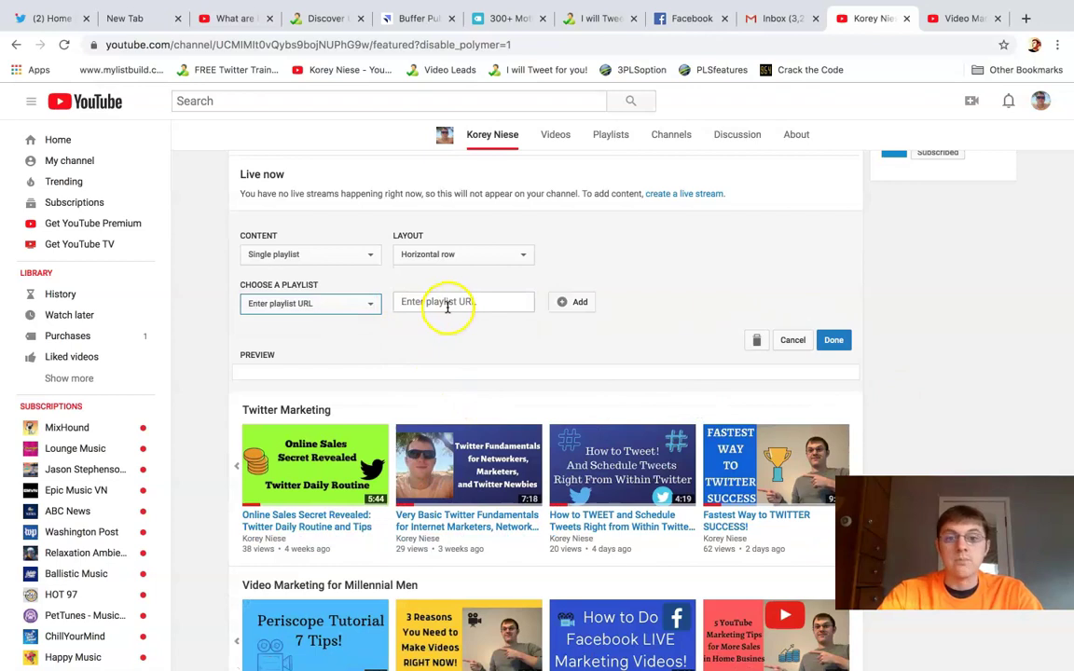
{"action": "left_click", "coordinate": [960, 18]}
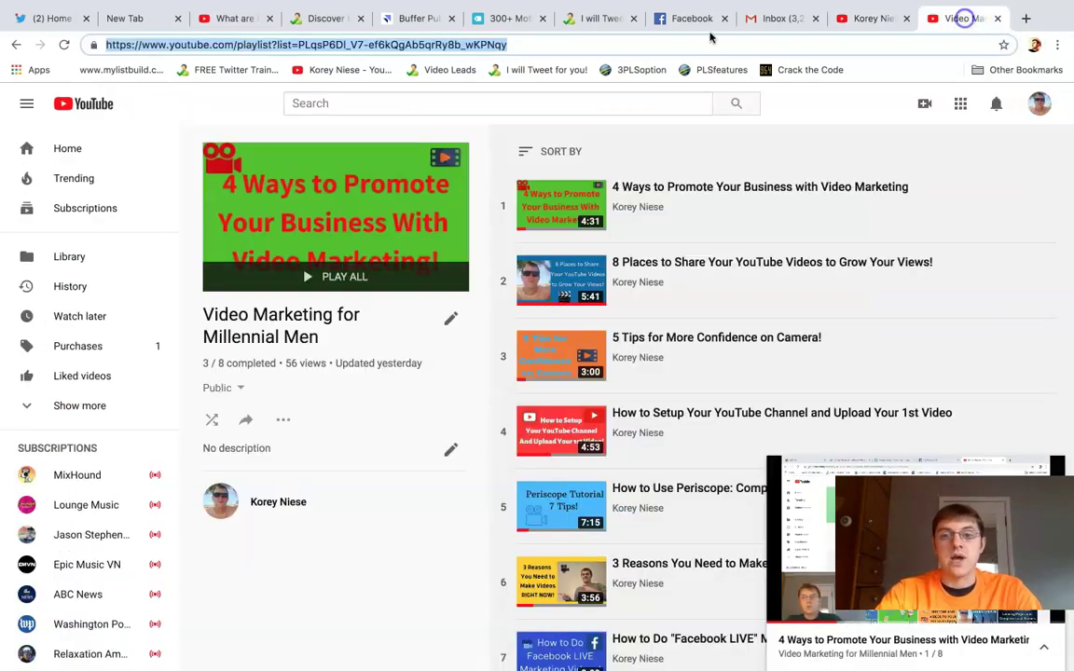
Return to Playlists, open the 48-video MOTIVATION playlist page, and select its address.
{"action": "left_click", "coordinate": [19, 46]}
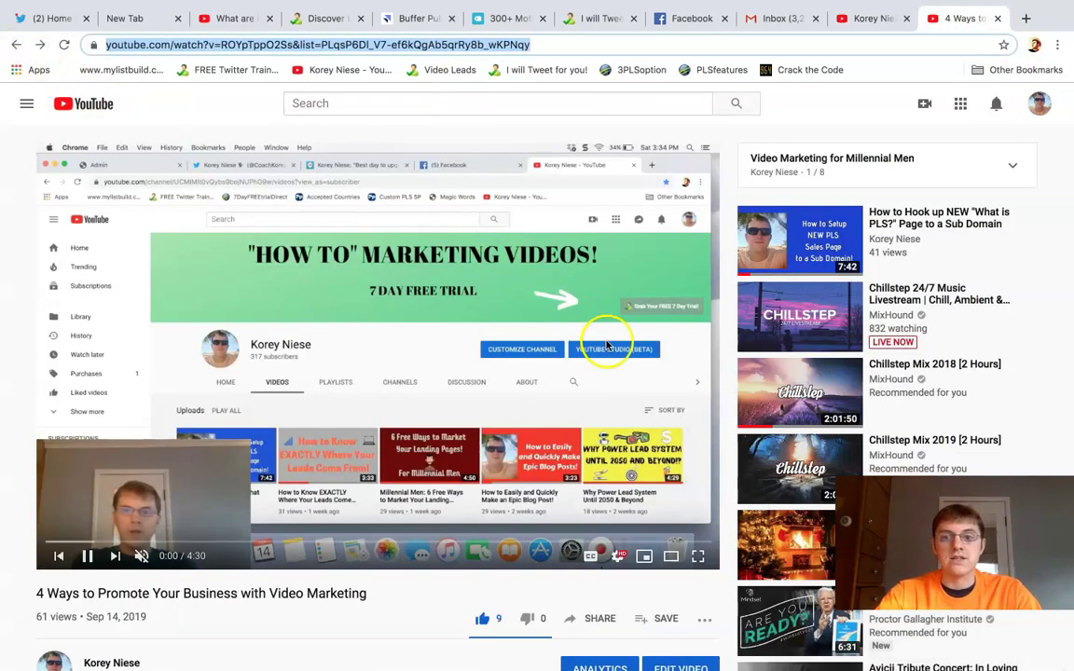
{"action": "left_click", "coordinate": [15, 47]}
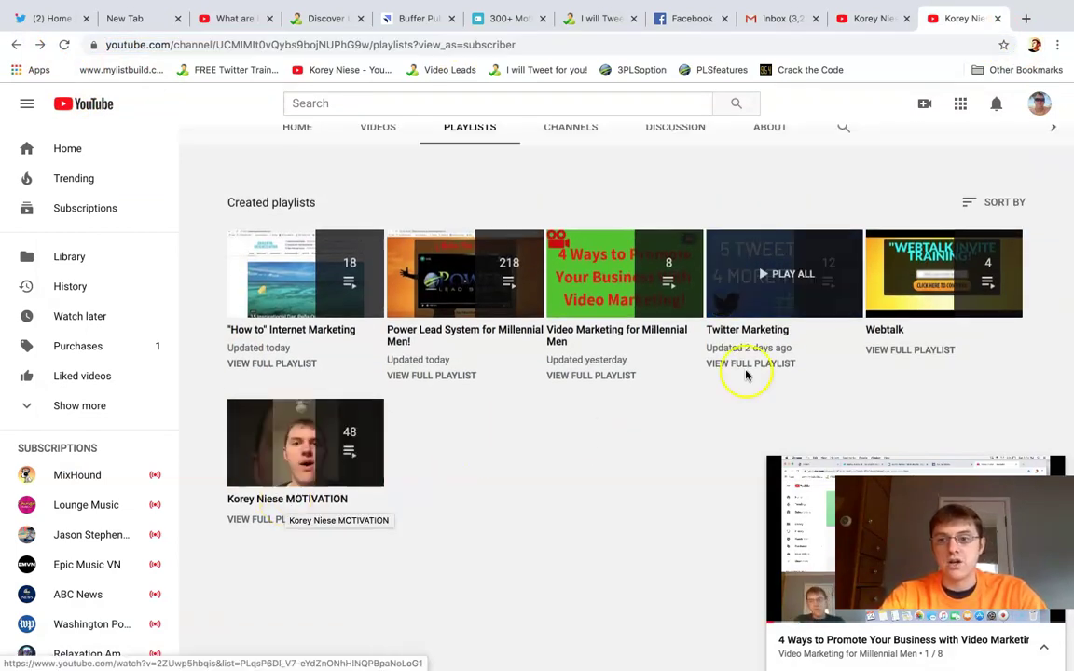
{"action": "left_click", "coordinate": [300, 502]}
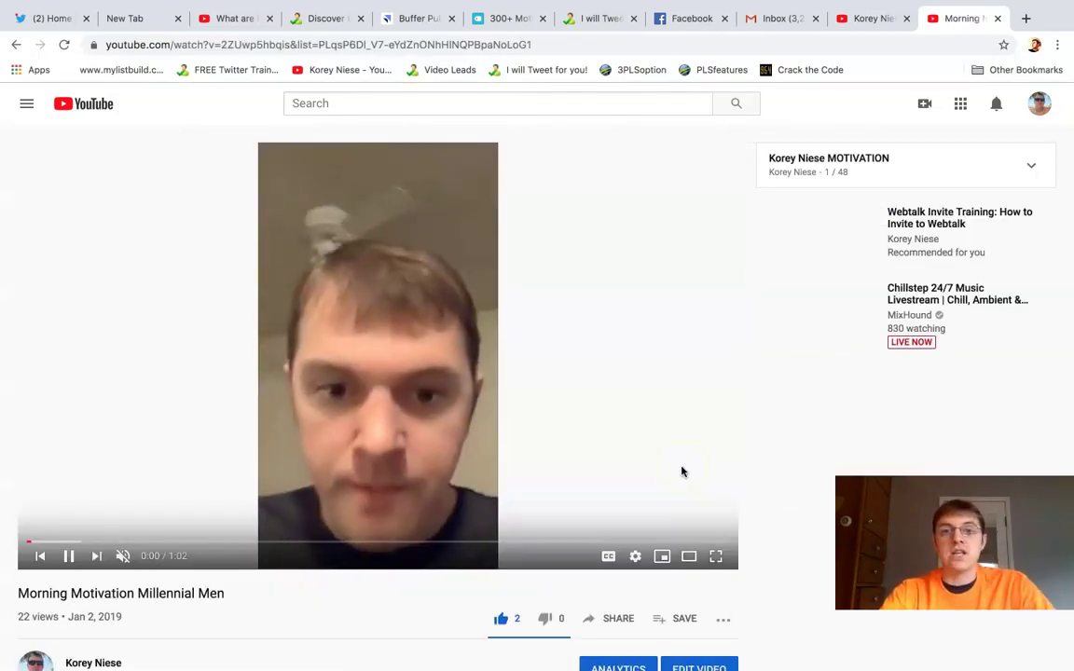
{"action": "left_click", "coordinate": [67, 556]}
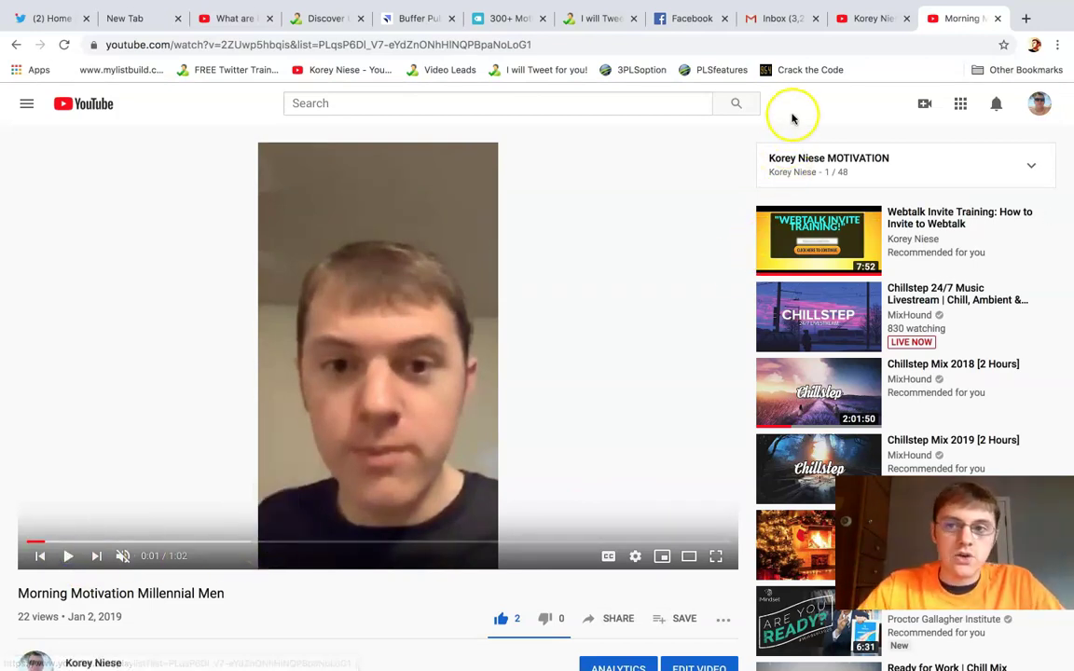
{"action": "left_click", "coordinate": [804, 160]}
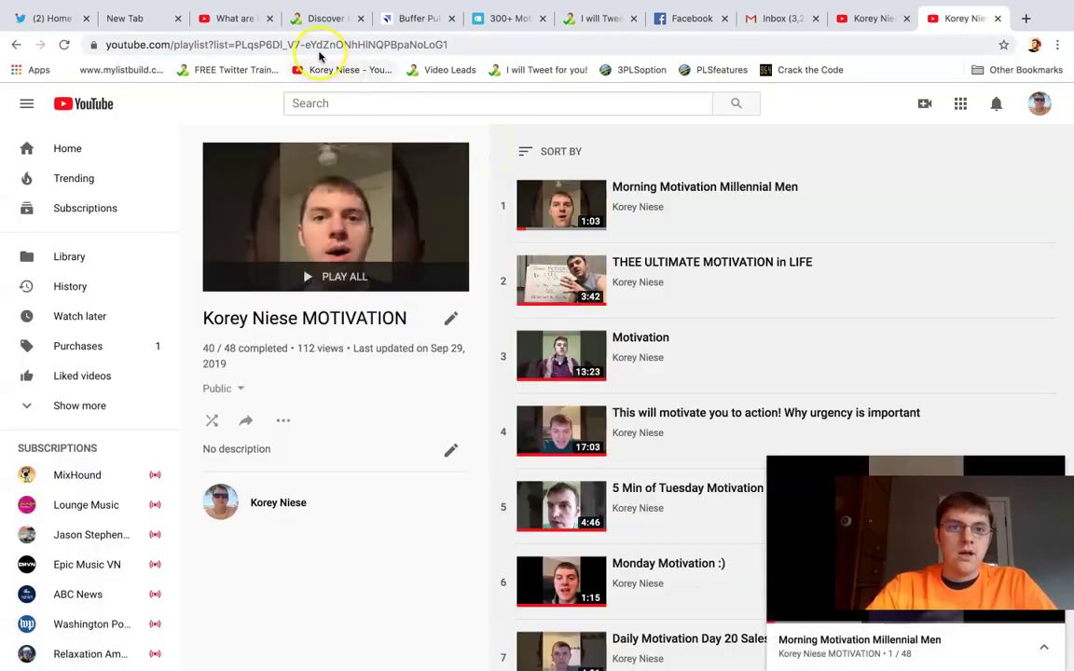
{"action": "left_click", "coordinate": [318, 47]}
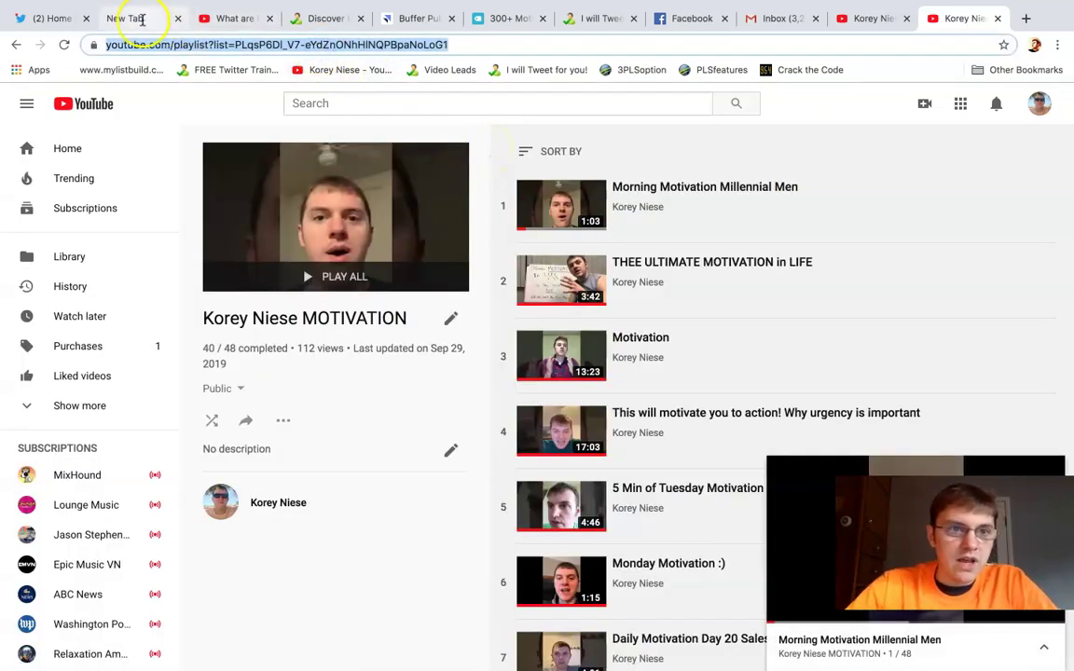
Paste the MOTIVATION playlist URL into the section editor, add it, and save with Done.
{"action": "left_click", "coordinate": [849, 22]}
{"action": "left_click", "coordinate": [419, 303]}
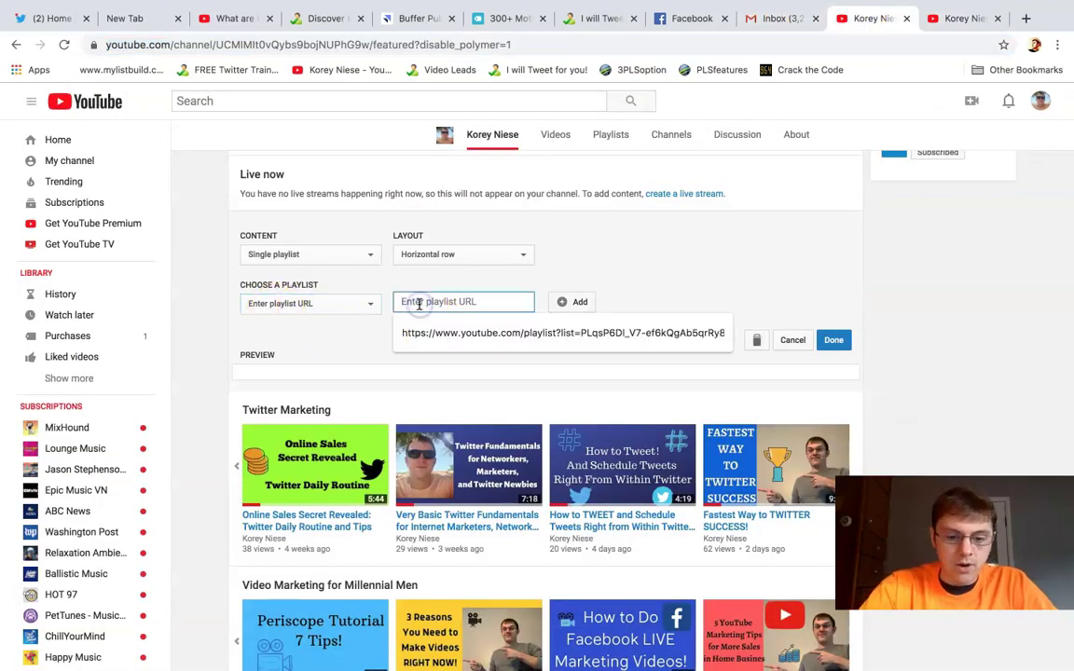
{"action": "key", "text": "ctrl+v"}
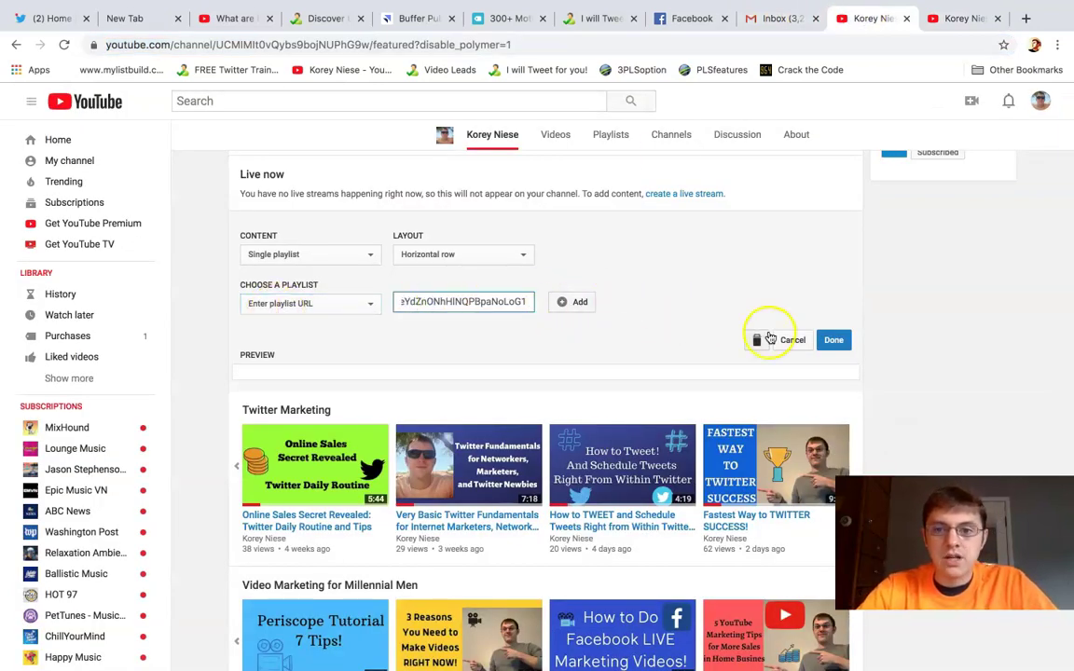
{"action": "left_click", "coordinate": [577, 304]}
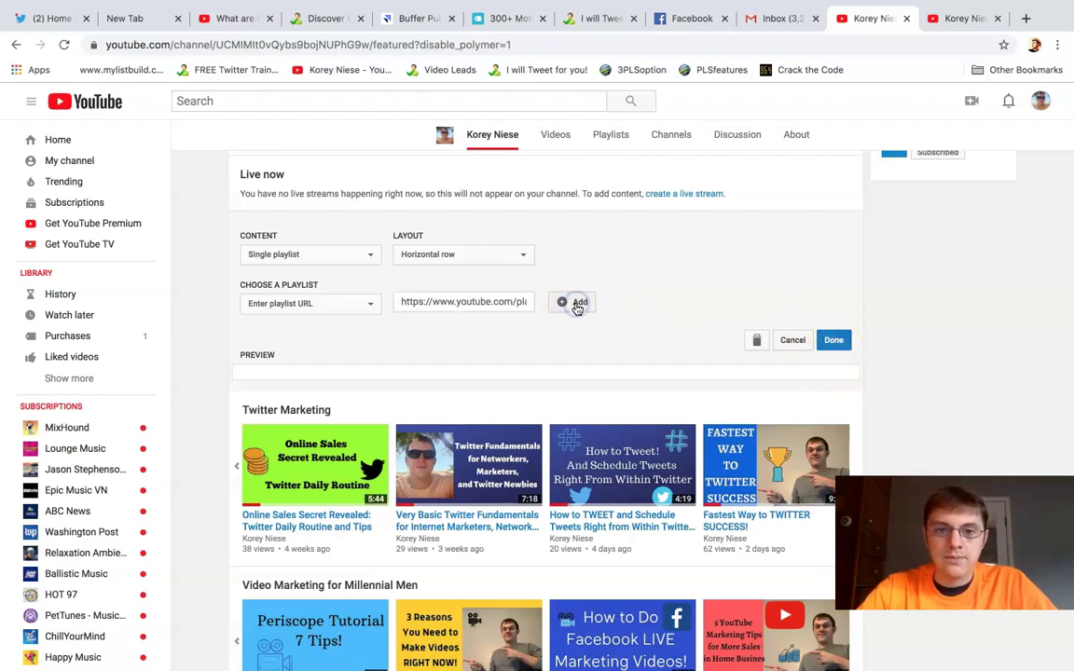
{"action": "left_click", "coordinate": [770, 313]}
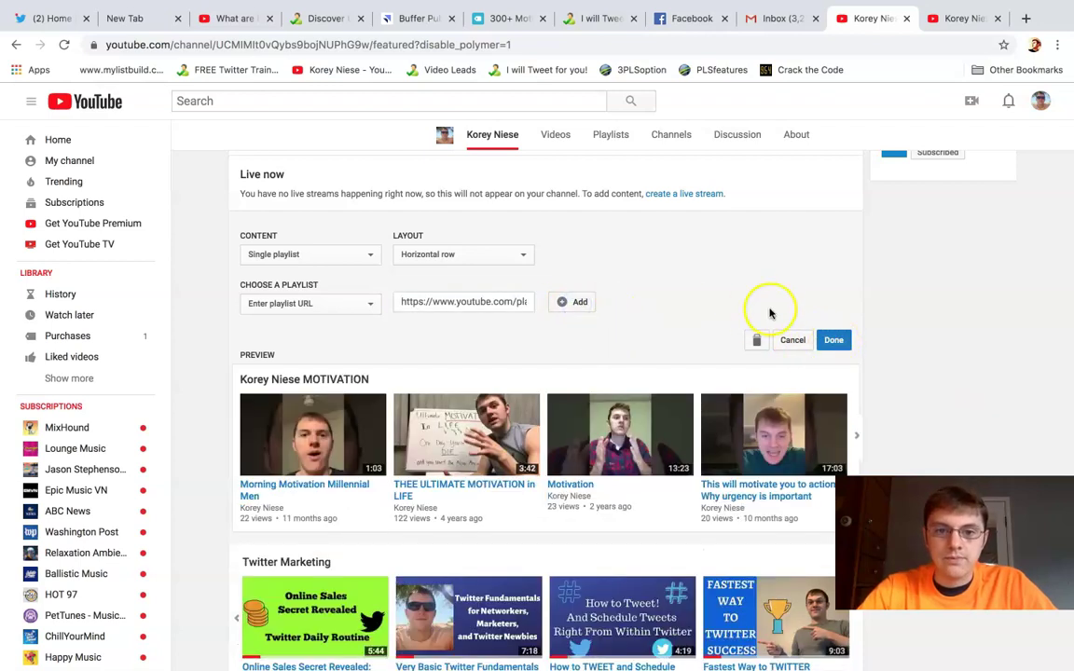
{"action": "left_click", "coordinate": [841, 341]}
{"action": "left_click", "coordinate": [911, 353]}
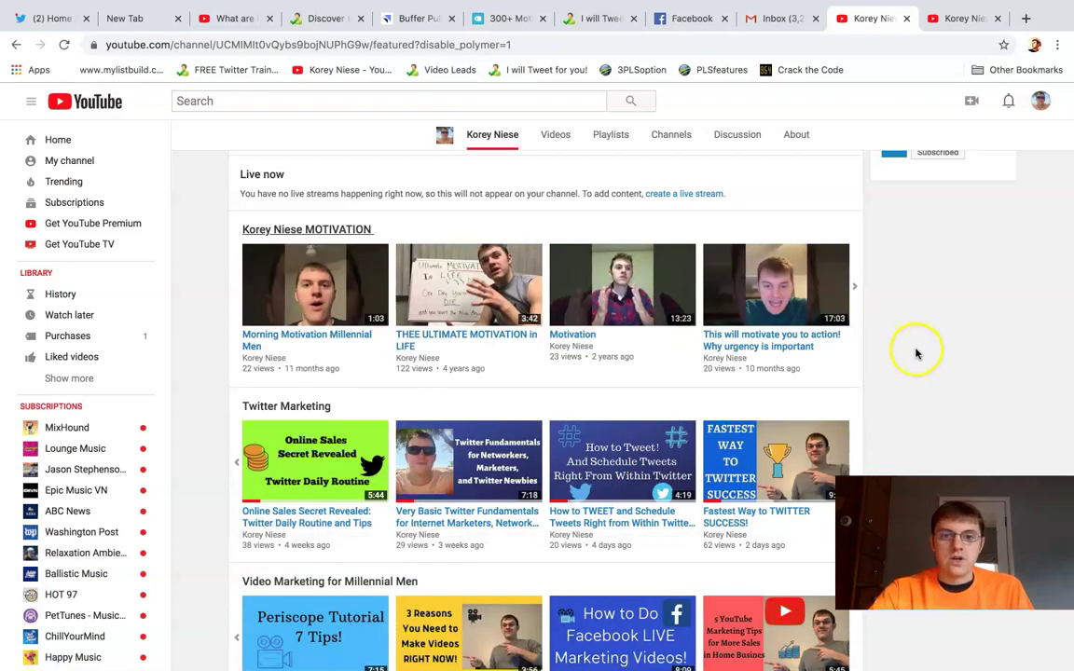
{"action": "scroll", "coordinate": [918, 353], "scroll_direction": "up", "scroll_amount": 5}
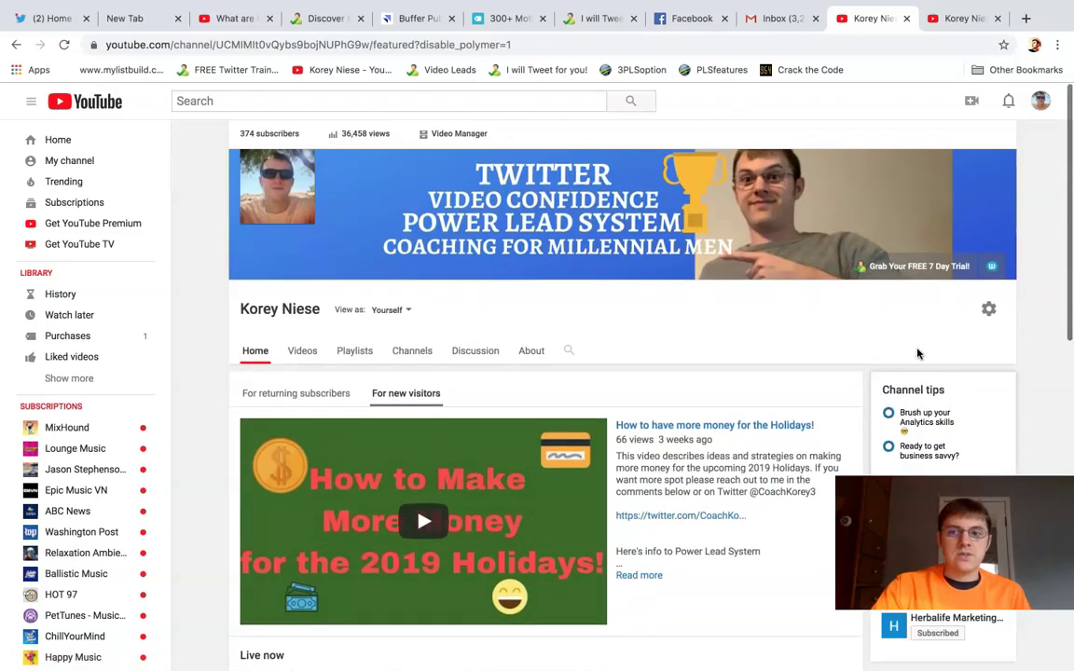
{"action": "left_click", "coordinate": [64, 44]}
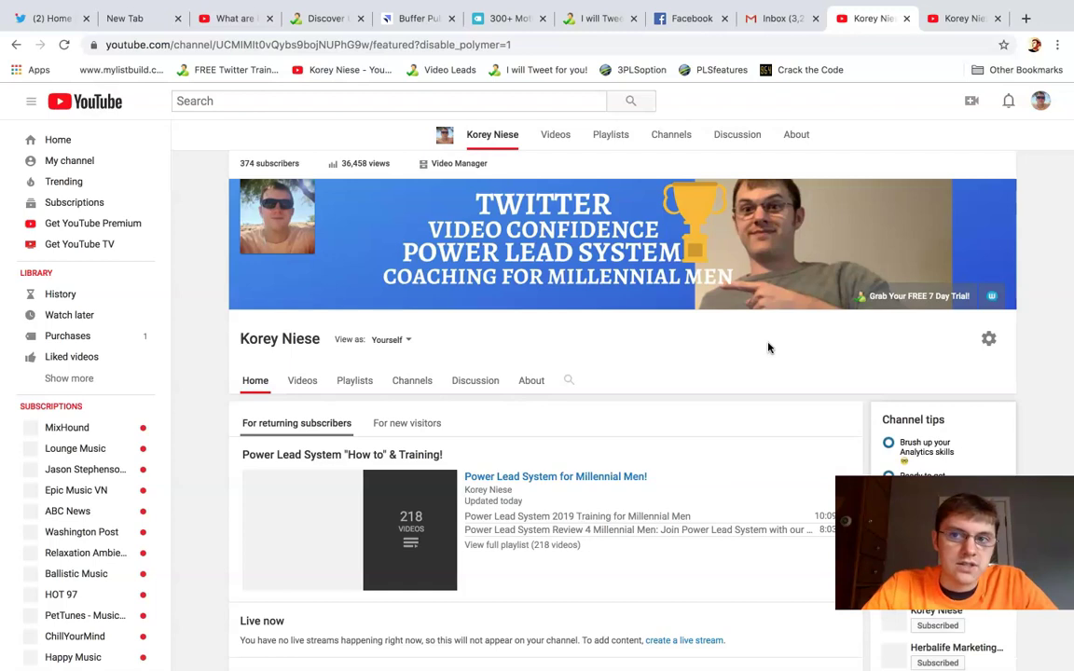
{"action": "left_click", "coordinate": [604, 352]}
{"action": "left_click", "coordinate": [403, 312]}
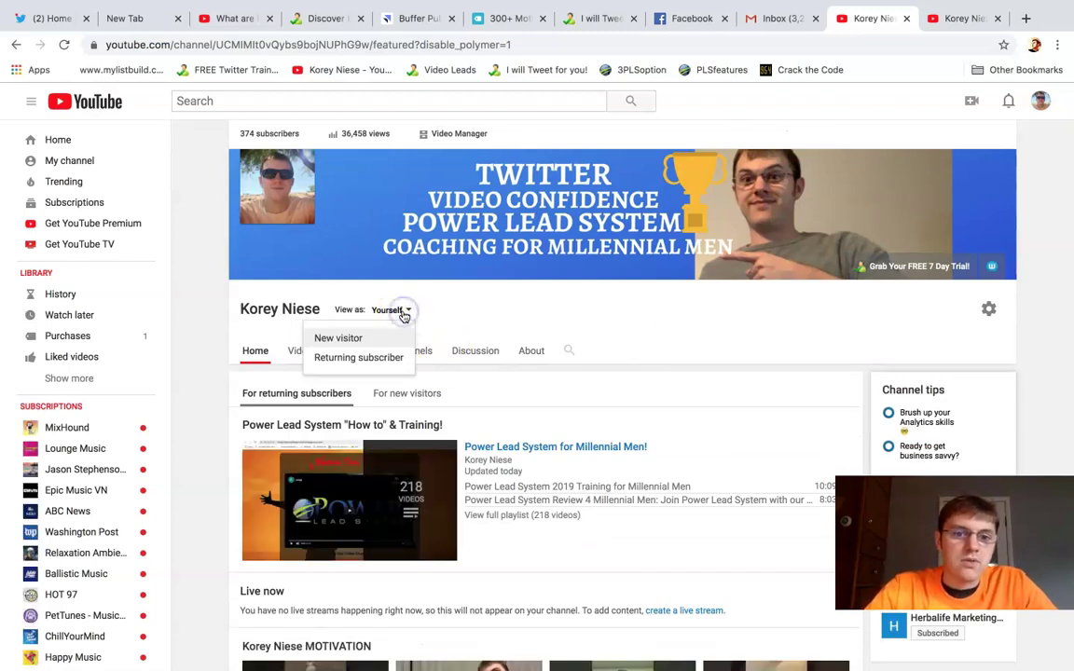
{"action": "left_click", "coordinate": [402, 313]}
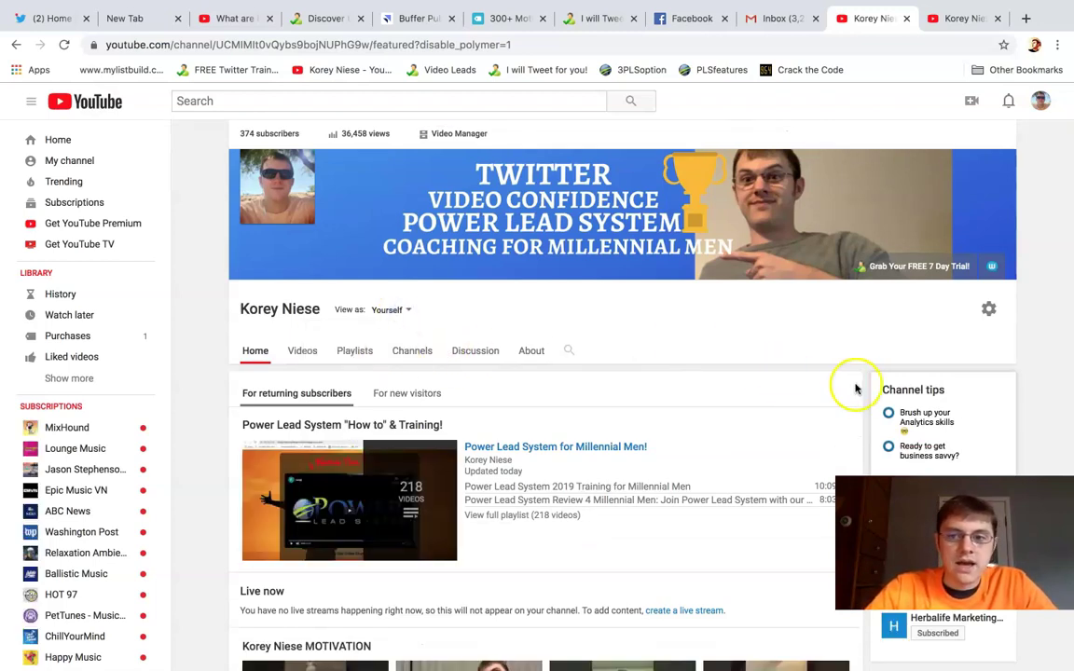
{"action": "scroll", "coordinate": [867, 387], "scroll_direction": "down", "scroll_amount": 3}
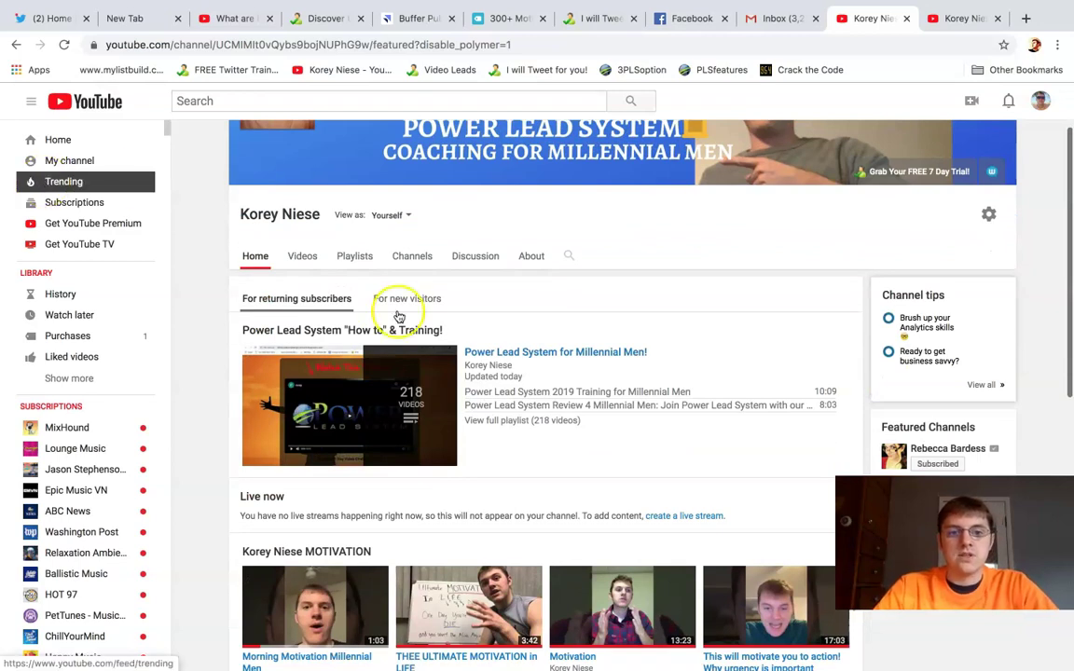
{"action": "scroll", "coordinate": [384, 368], "scroll_direction": "down", "scroll_amount": 1}
{"action": "scroll", "coordinate": [932, 415], "scroll_direction": "down", "scroll_amount": 2}
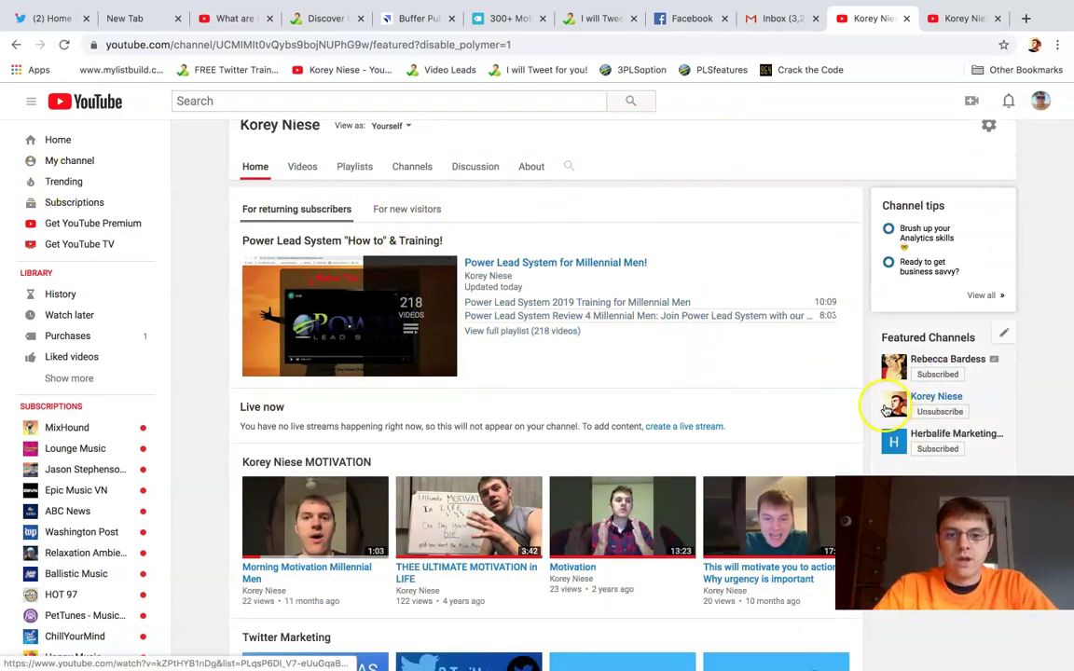
{"action": "scroll", "coordinate": [688, 324], "scroll_direction": "down", "scroll_amount": 1}
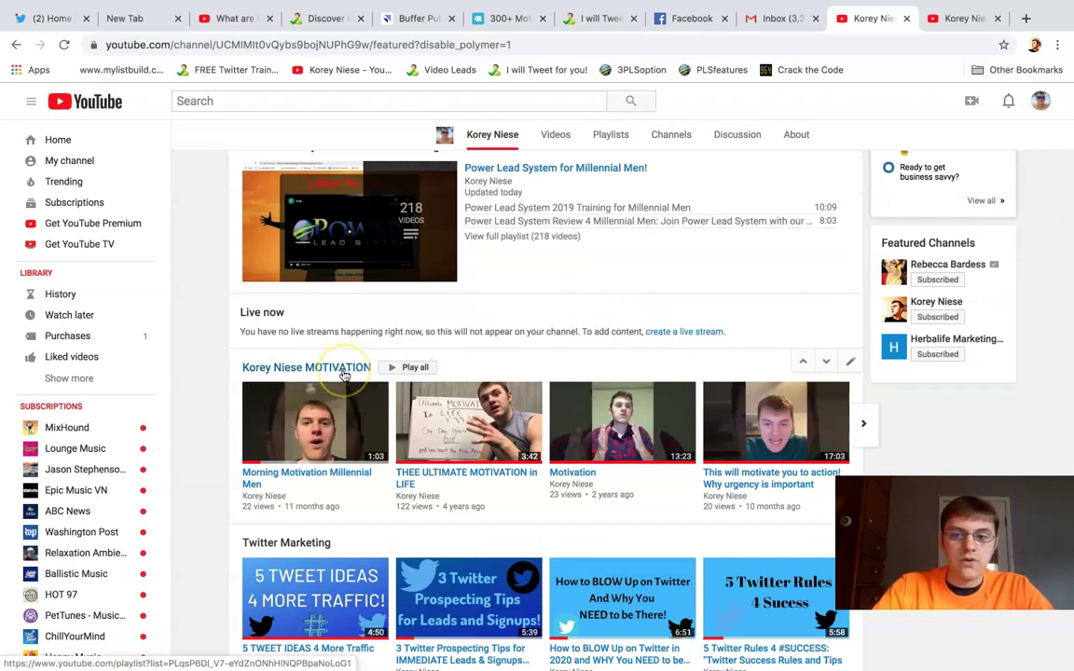
{"action": "scroll", "coordinate": [560, 378], "scroll_direction": "down", "scroll_amount": 1}
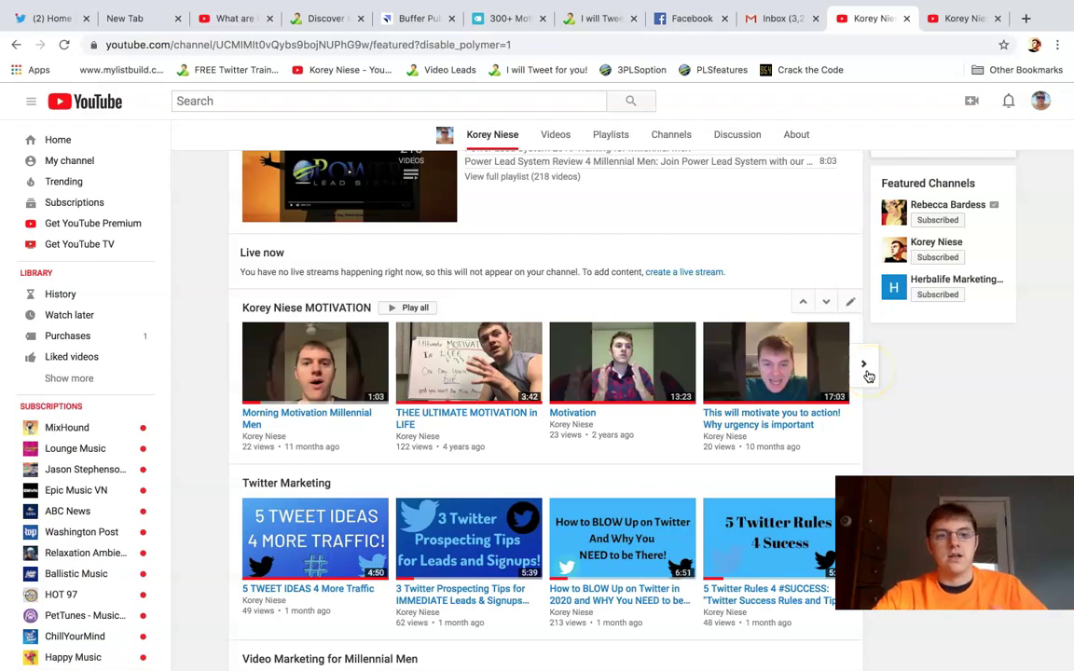
{"action": "left_click", "coordinate": [867, 372]}
{"action": "scroll", "coordinate": [868, 376], "scroll_direction": "down", "scroll_amount": 5}
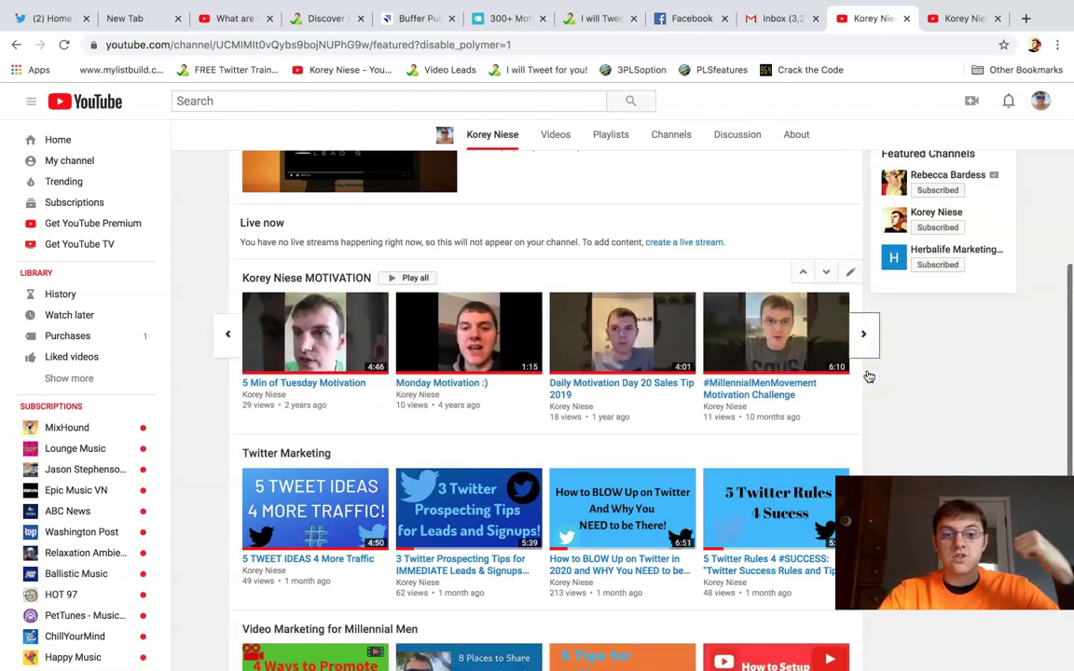
{"action": "scroll", "coordinate": [868, 376], "scroll_direction": "up", "scroll_amount": 2}
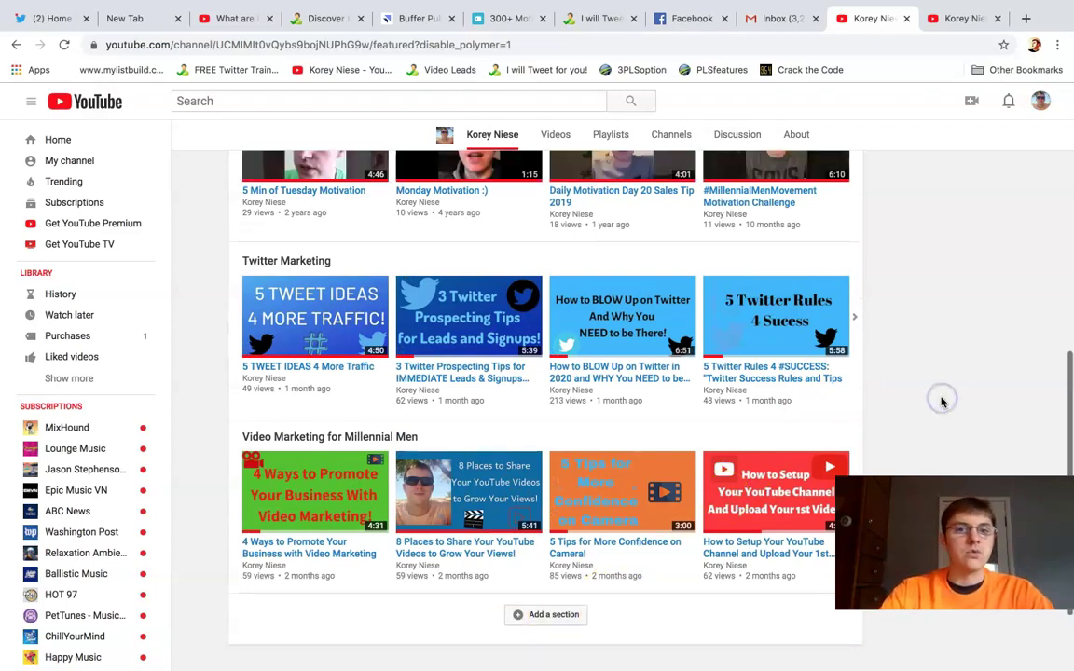
{"action": "scroll", "coordinate": [942, 400], "scroll_direction": "up", "scroll_amount": 8}
{"action": "scroll", "coordinate": [942, 399], "scroll_direction": "up", "scroll_amount": 3}
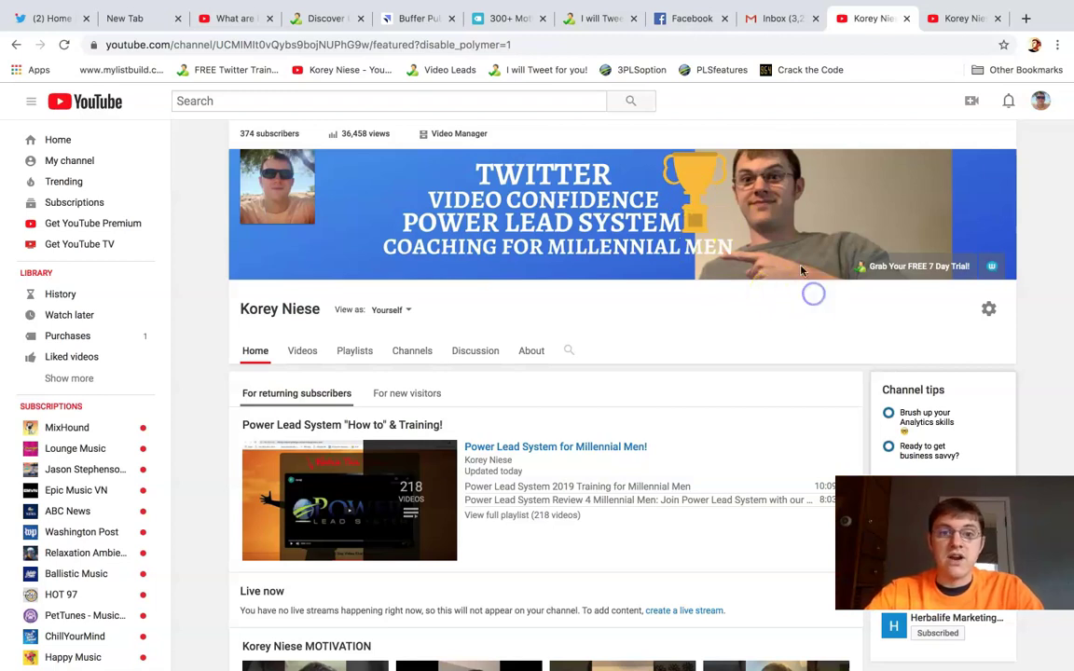
{"action": "left_click", "coordinate": [1002, 165]}
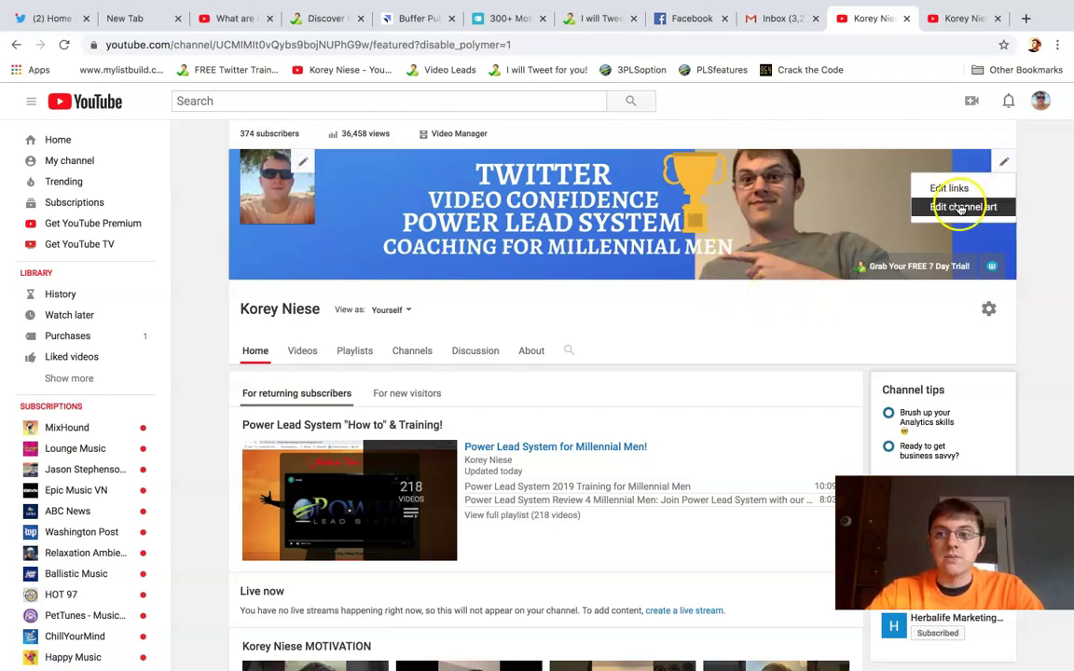
{"action": "left_click", "coordinate": [894, 294]}
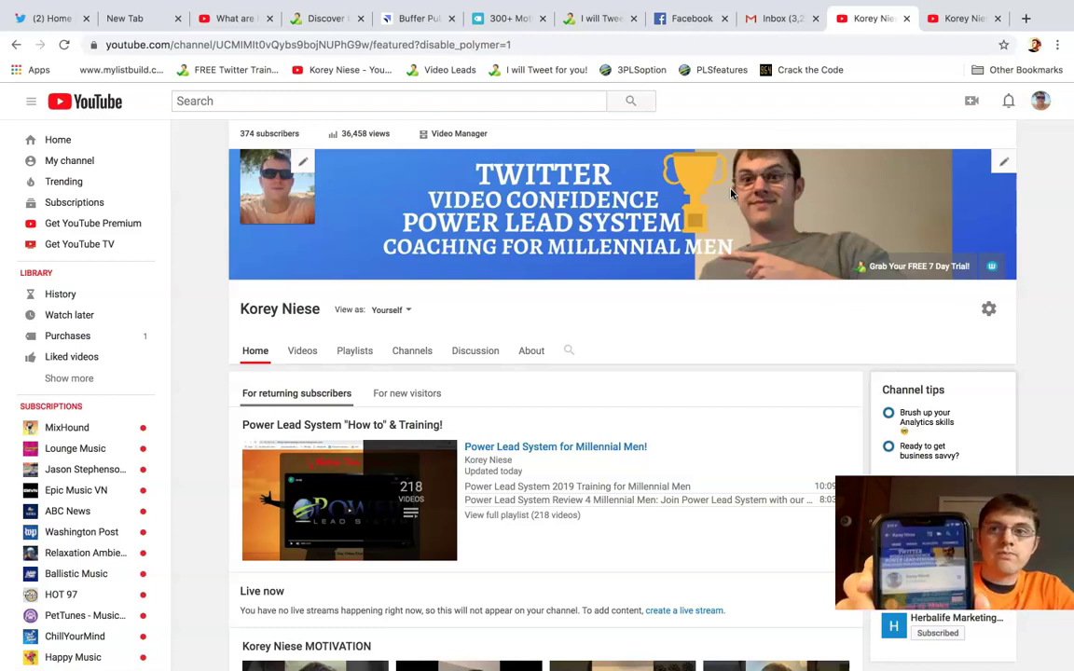
{"action": "mouse_move", "coordinate": [420, 4]}
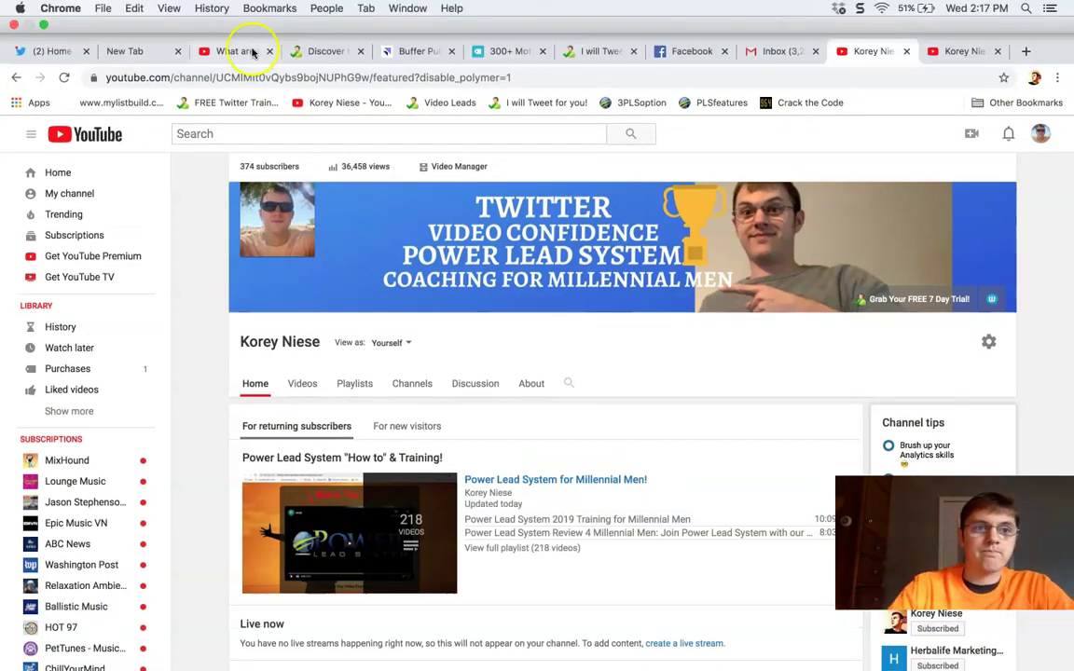
Exit Chrome full-screen so the channel home shows in a normal window above the Dock.
{"action": "left_click", "coordinate": [43, 26]}
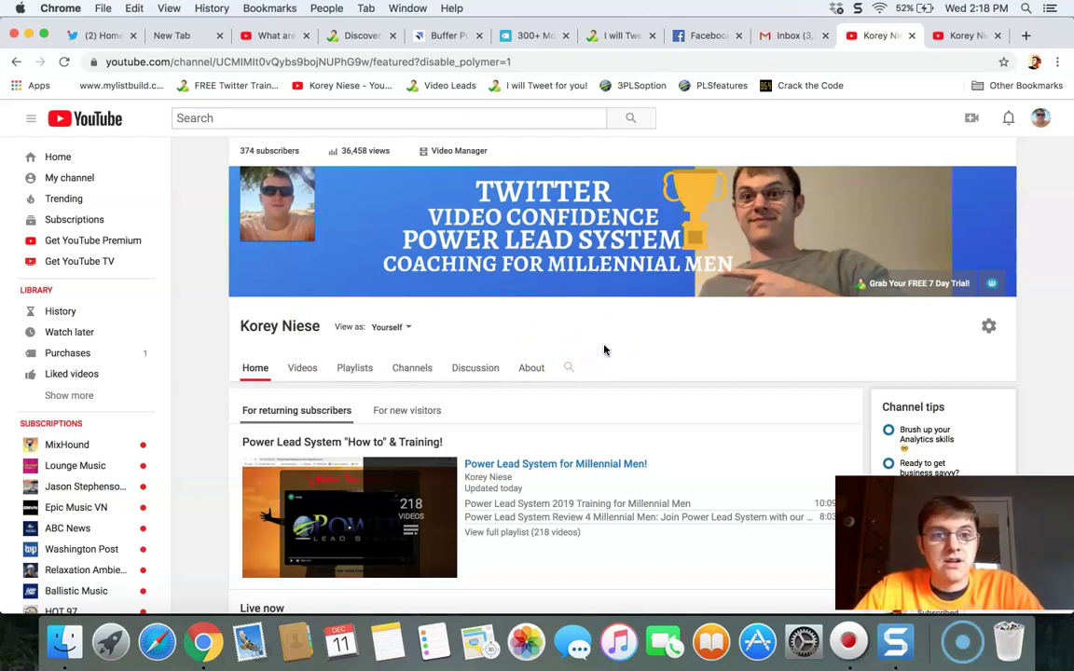
{"action": "scroll", "coordinate": [604, 350], "scroll_direction": "down", "scroll_amount": 1}
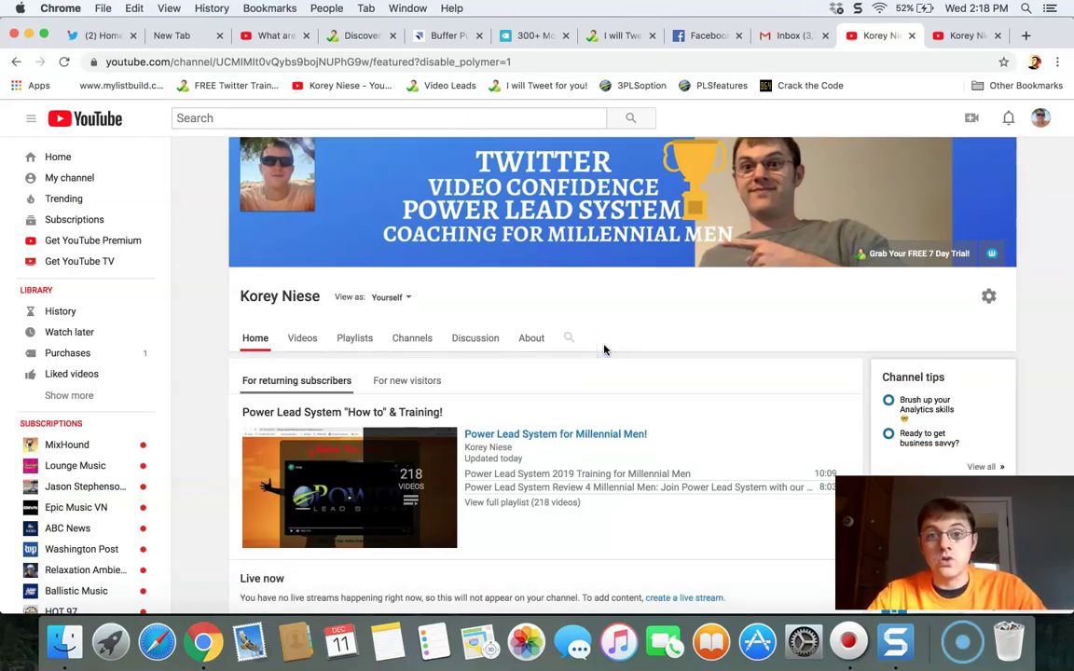
{"action": "scroll", "coordinate": [604, 350], "scroll_direction": "up", "scroll_amount": 1}
Search YouTube for the creator's name and open their second channel with 372 subscribers.
{"action": "left_click", "coordinate": [234, 117]}
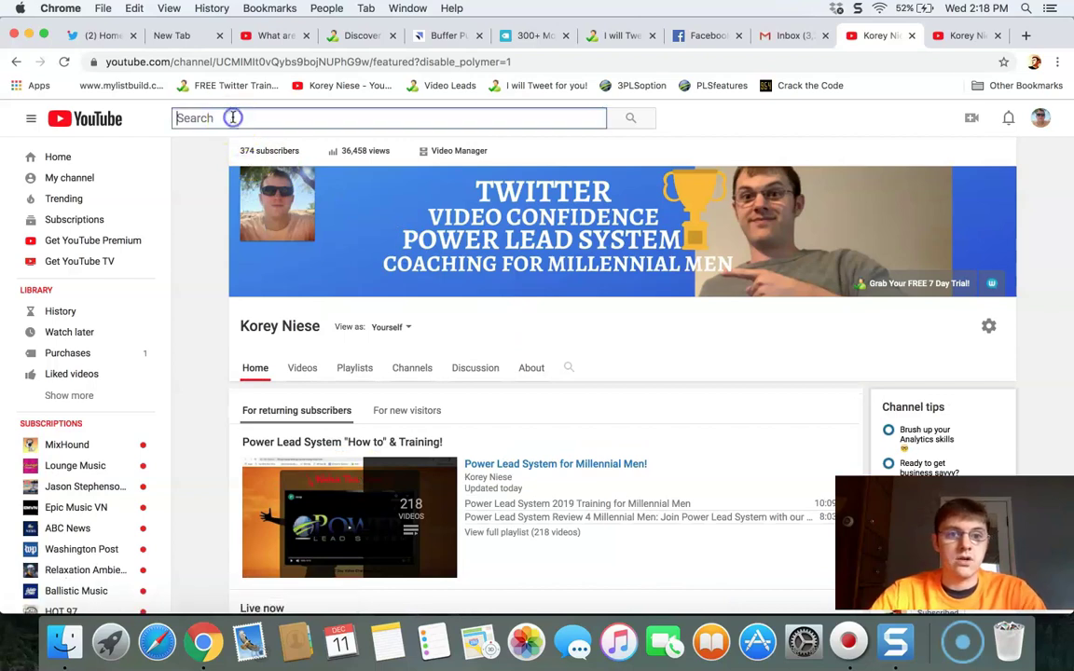
{"action": "type", "text": "korey niese"}
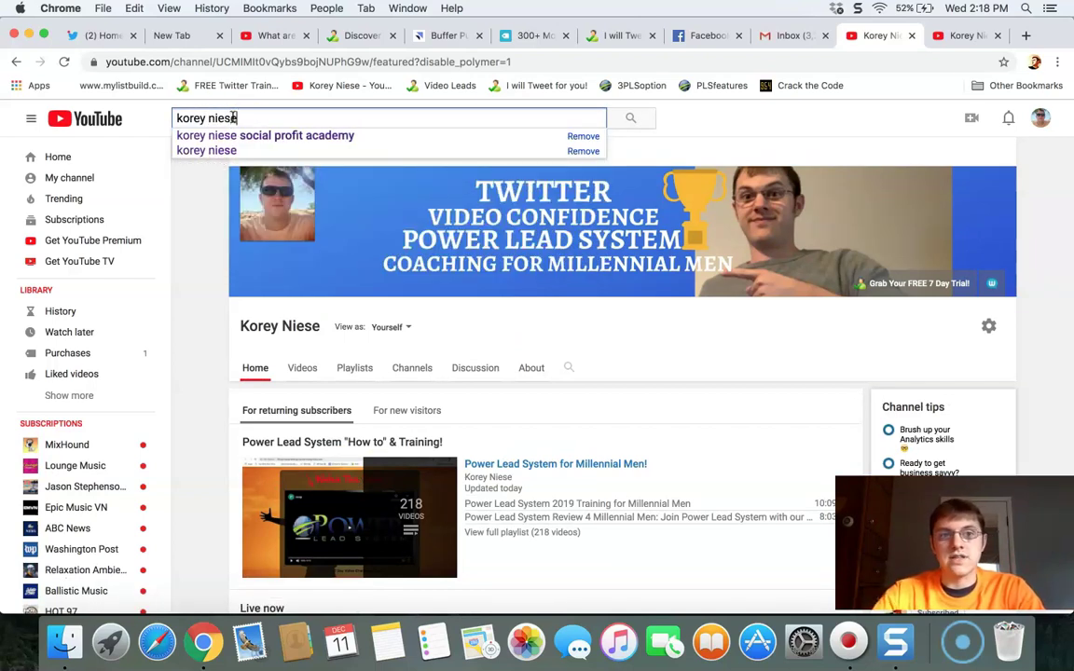
{"action": "key", "text": "Return"}
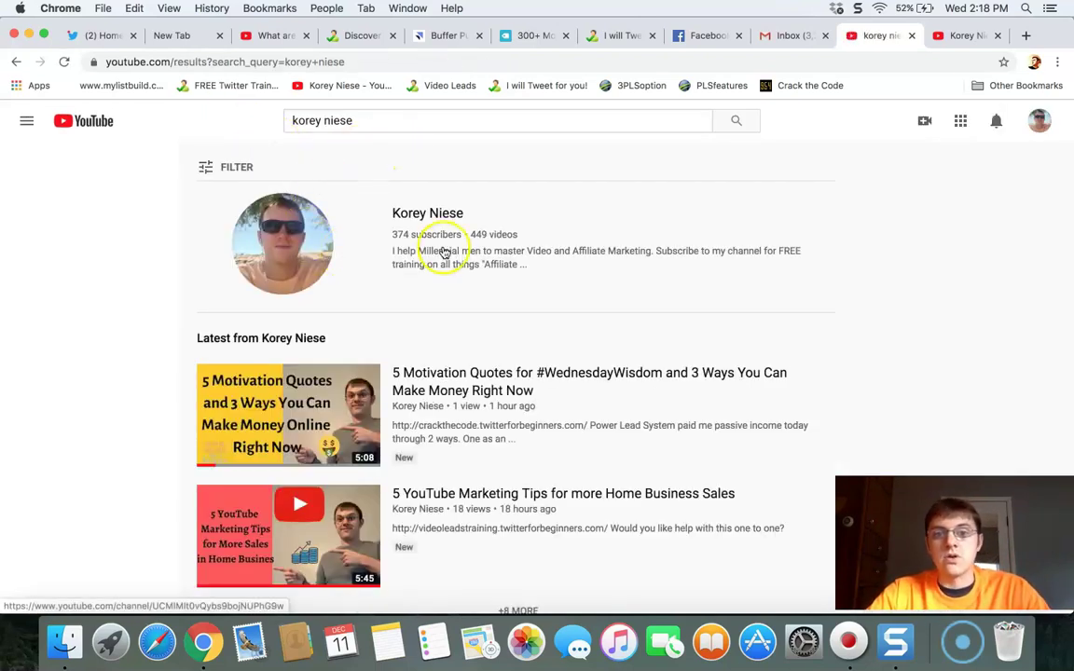
{"action": "scroll", "coordinate": [295, 248], "scroll_direction": "down", "scroll_amount": 8}
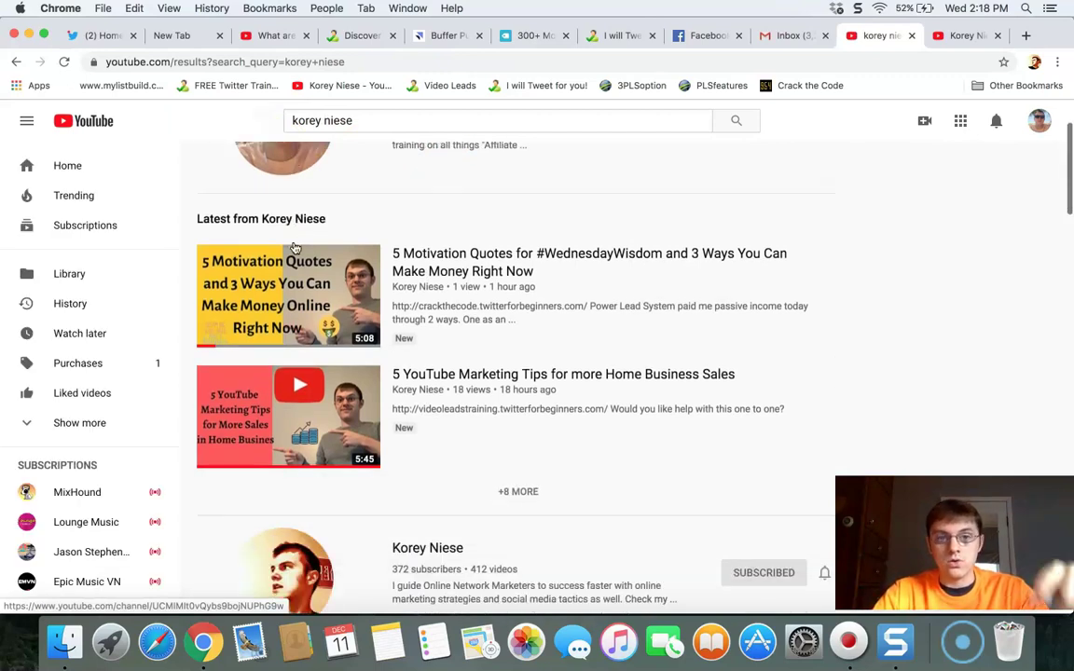
{"action": "left_click", "coordinate": [303, 313]}
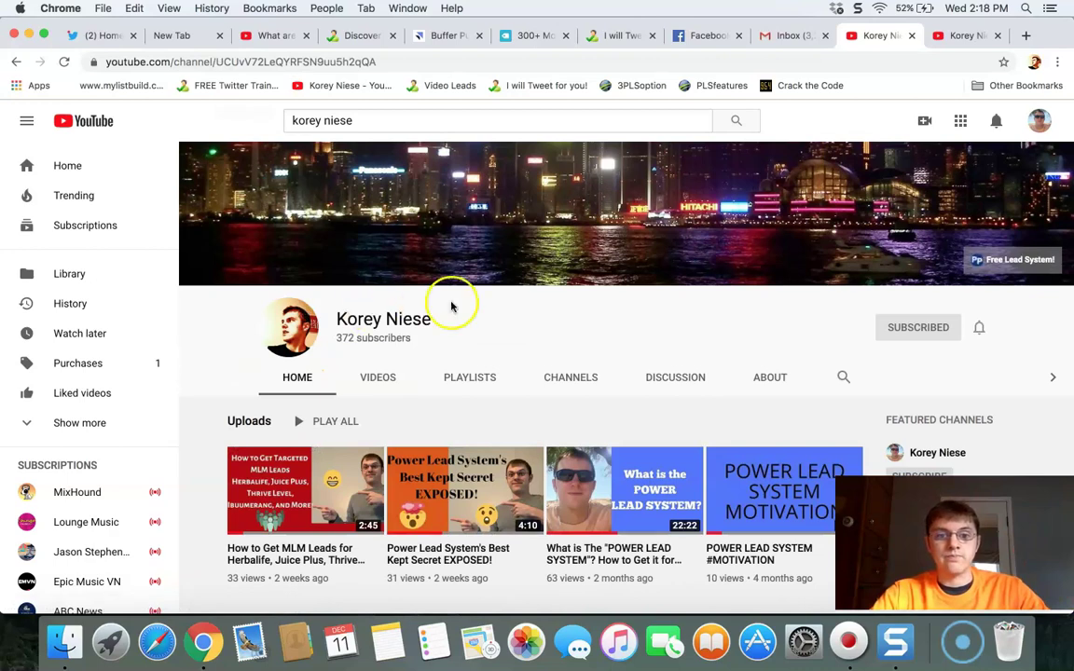
{"action": "scroll", "coordinate": [482, 319], "scroll_direction": "down", "scroll_amount": 1}
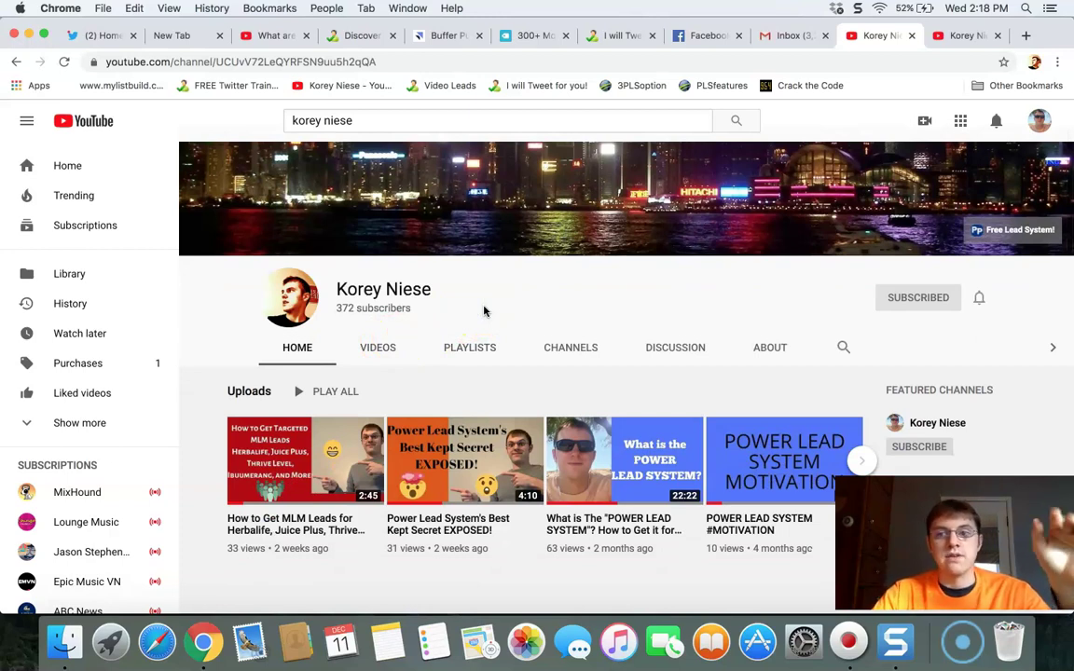
Return from the second channel to your own 374-subscriber channel home via the account menu.
{"action": "left_click", "coordinate": [377, 345]}
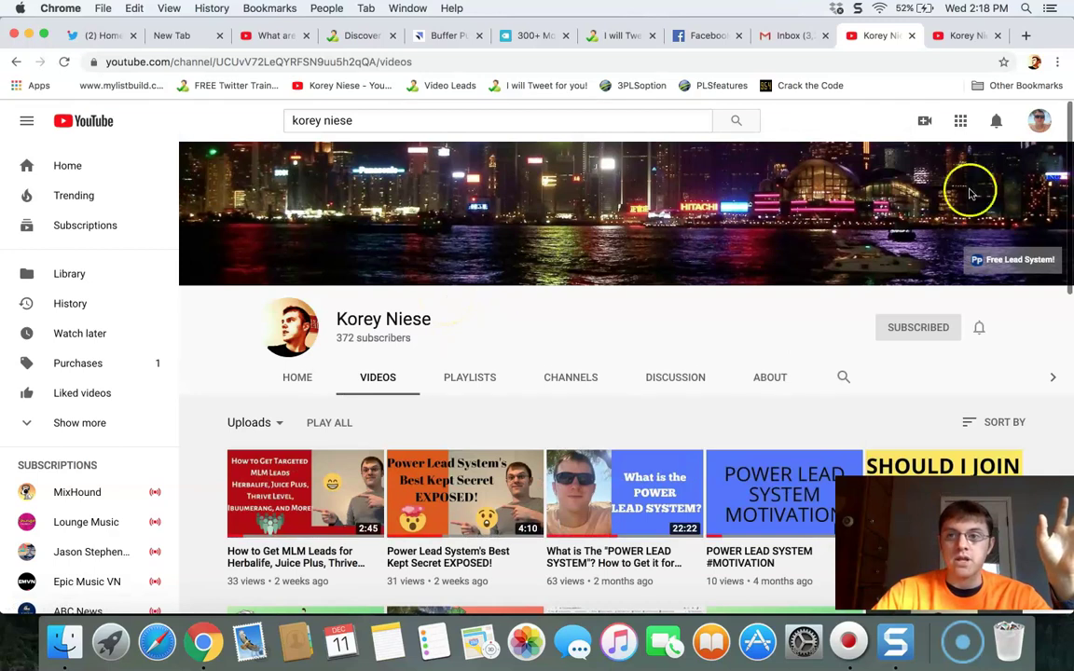
{"action": "left_click", "coordinate": [1037, 121]}
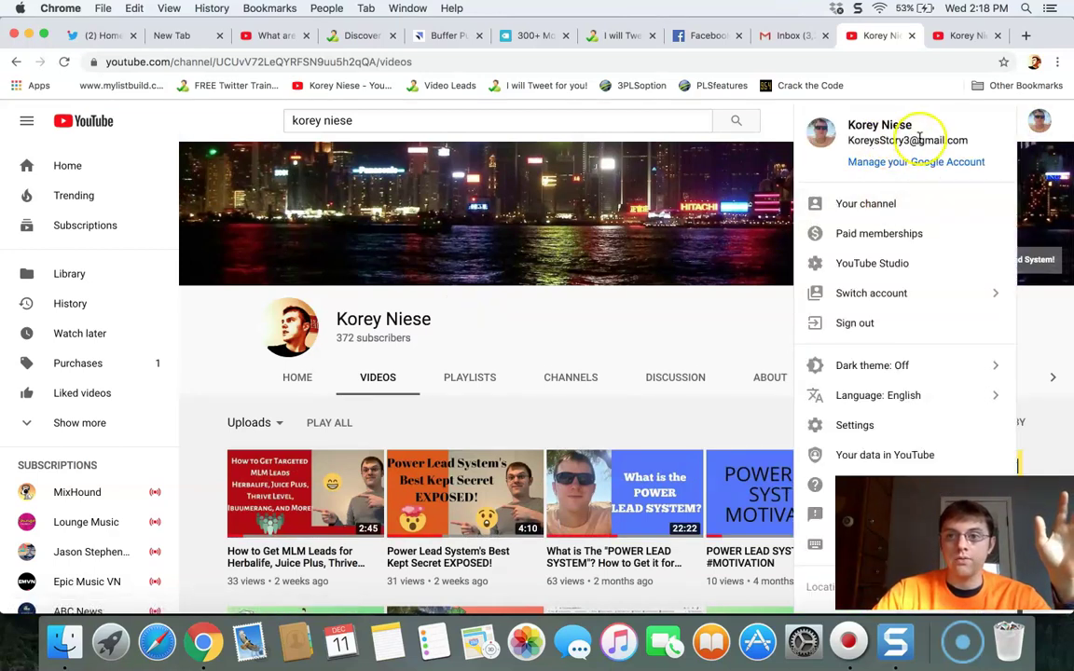
{"action": "left_click_drag", "start_coordinate": [919, 140], "coordinate": [847, 141]}
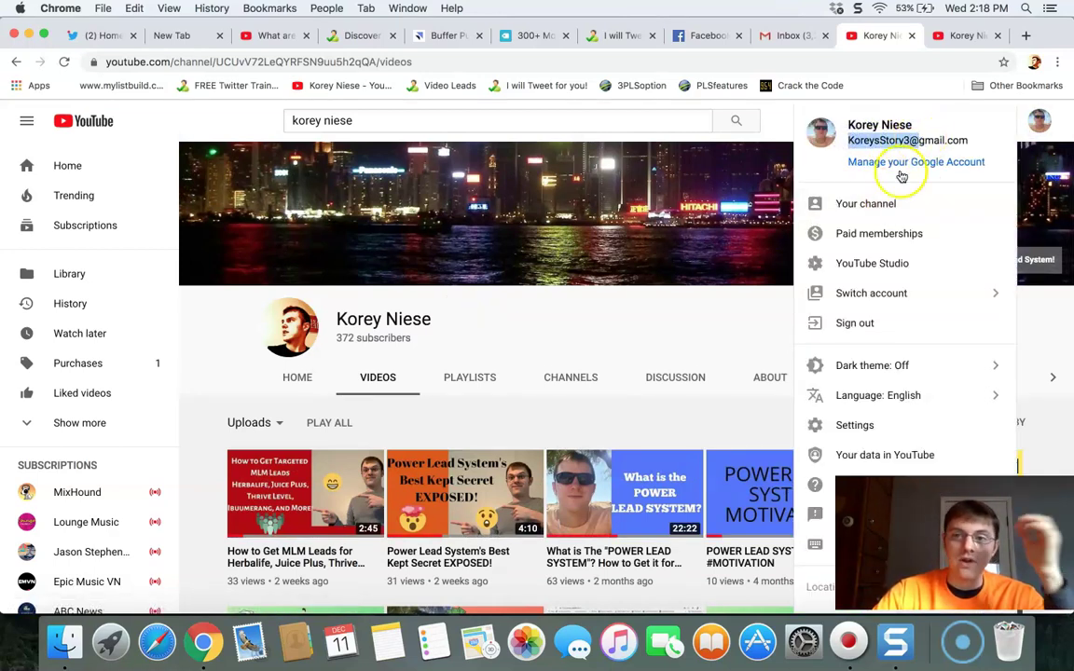
{"action": "left_click", "coordinate": [886, 209]}
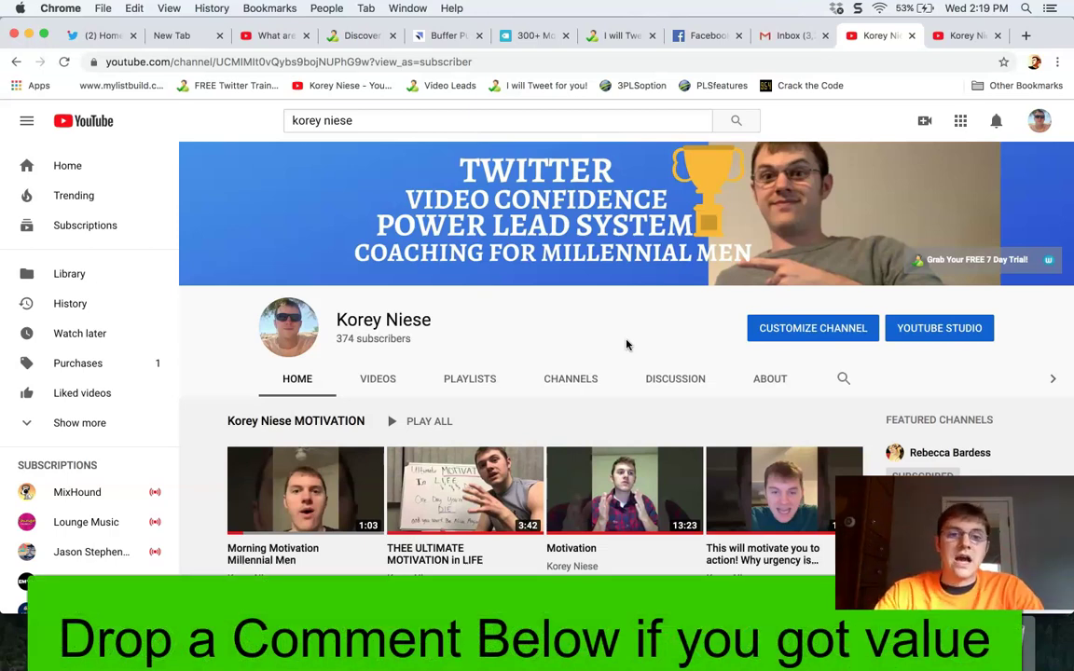
Show your channel's Videos page, led by '5 Motivation Quotes for #WednesdayWisdom'.
{"action": "left_click", "coordinate": [626, 344]}
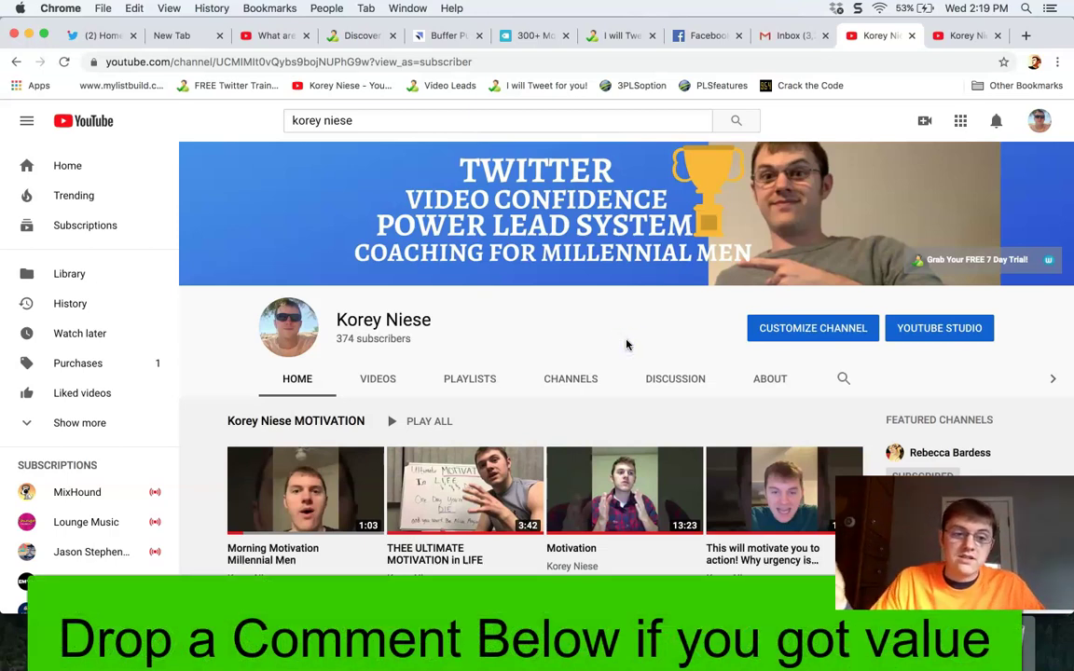
{"action": "scroll", "coordinate": [626, 345], "scroll_direction": "down", "scroll_amount": 2}
{"action": "left_click", "coordinate": [558, 345]}
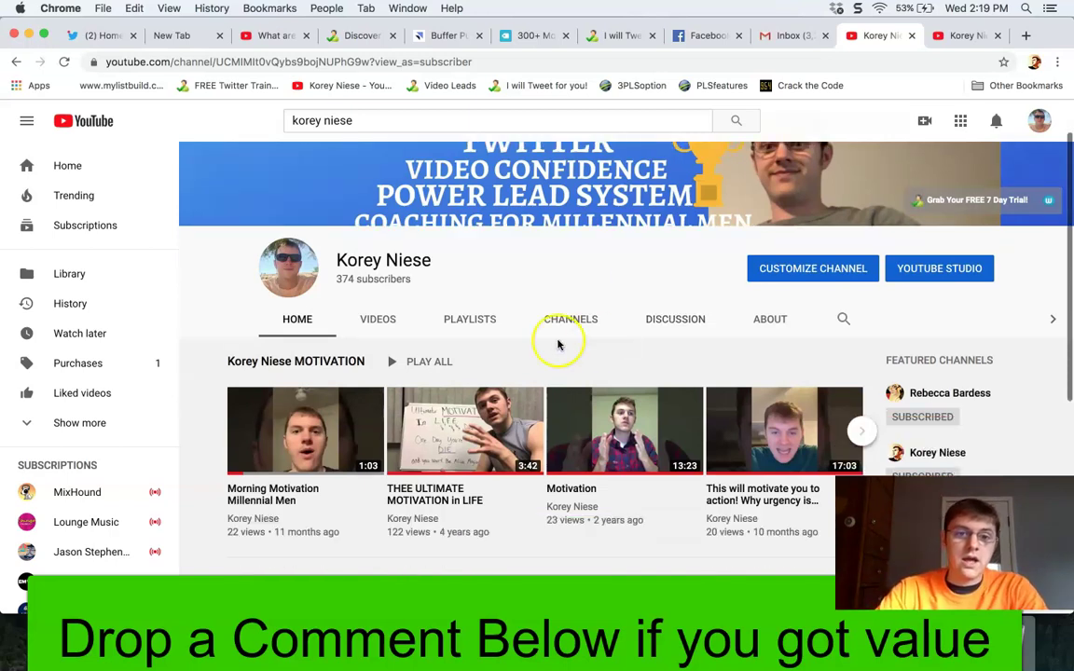
{"action": "left_click", "coordinate": [379, 317]}
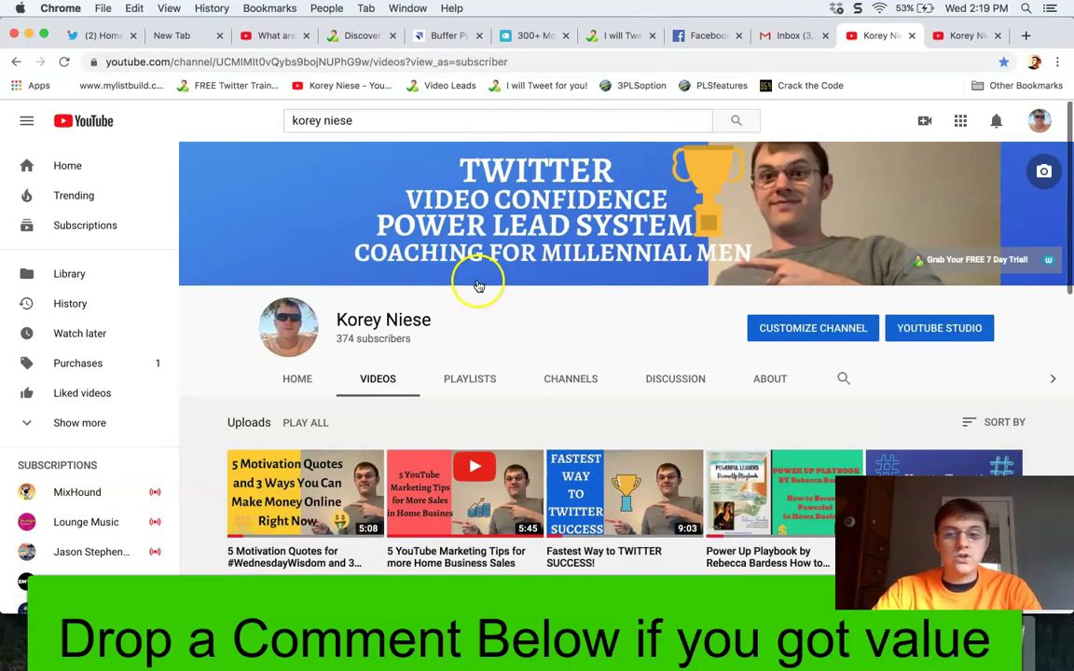